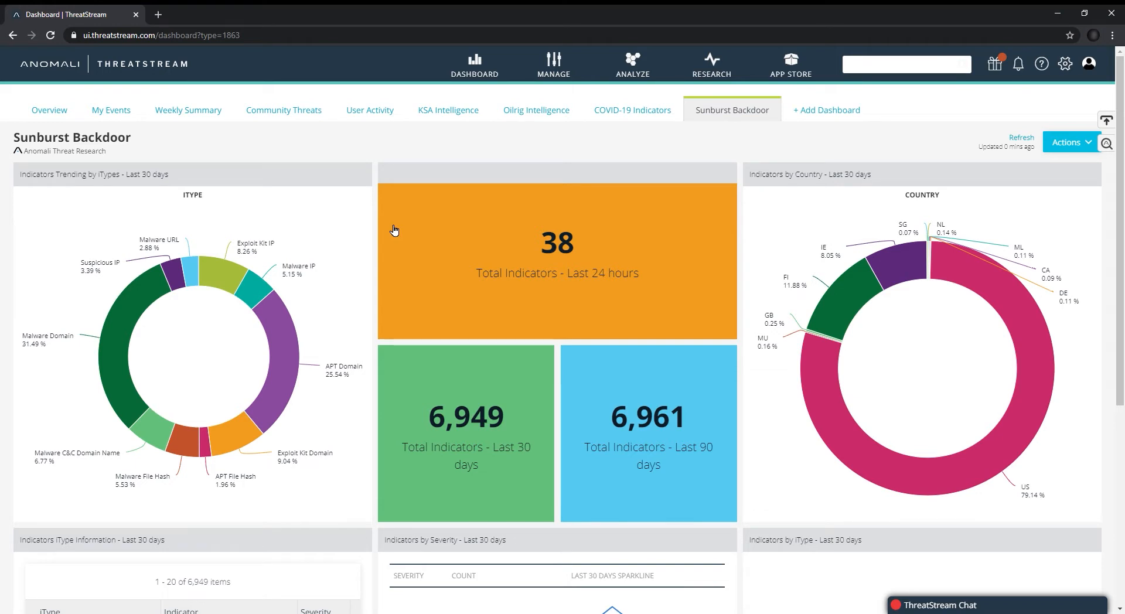
Open the KSA Intelligence dashboard and examine its severity chart, threat type chart, indicator sparklines and indicator feed.
{"action": "left_click", "coordinate": [449, 111]}
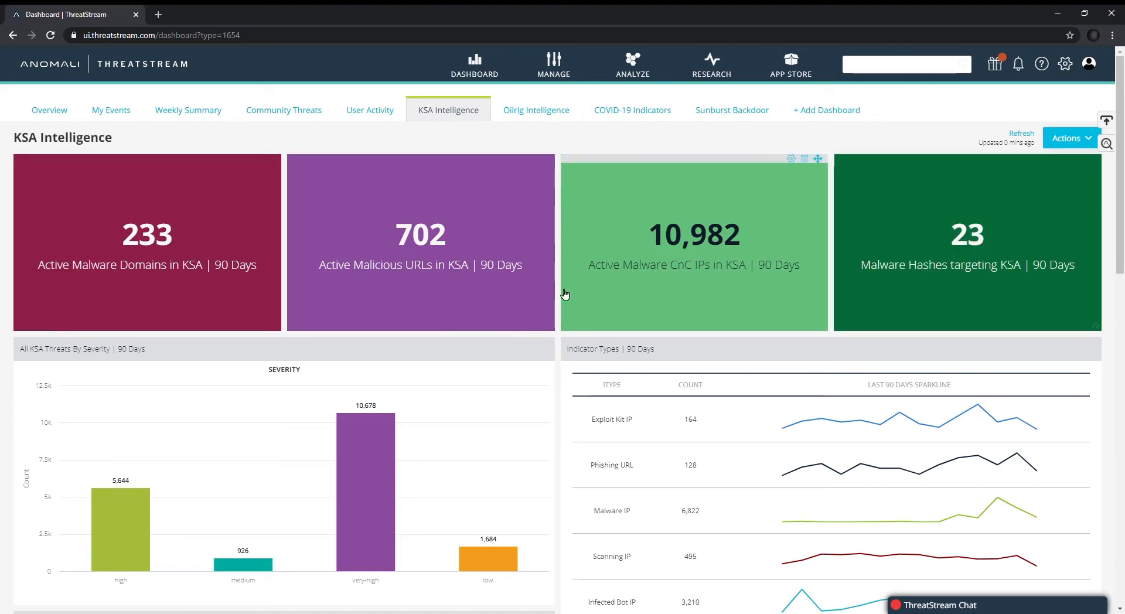
{"action": "scroll", "coordinate": [557, 355], "scroll_direction": "down", "scroll_amount": 1}
{"action": "scroll", "coordinate": [557, 355], "scroll_direction": "down", "scroll_amount": 4}
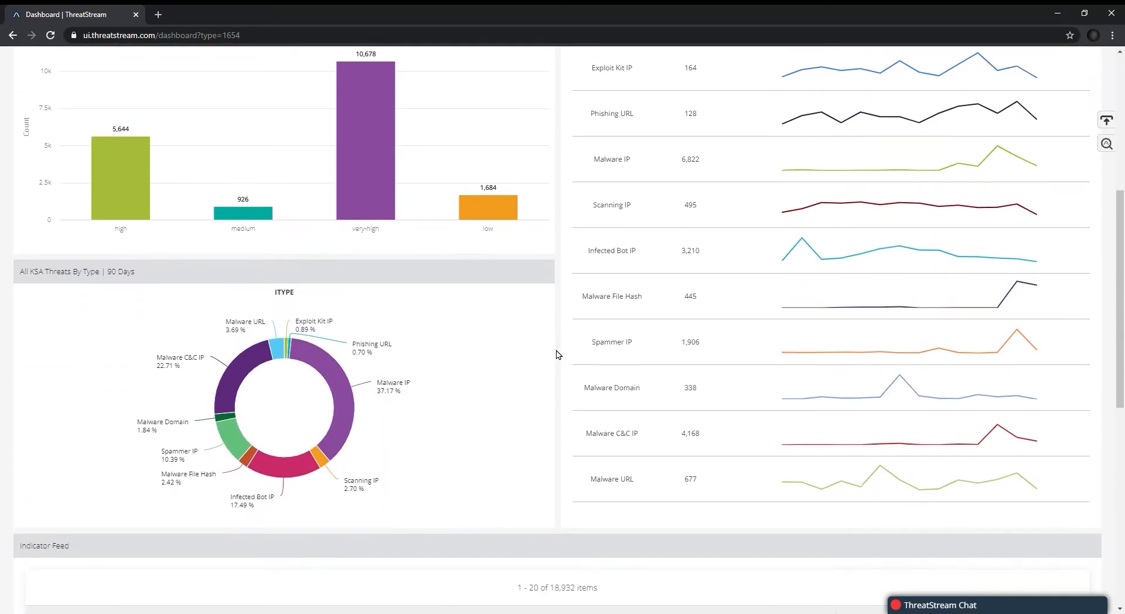
{"action": "scroll", "coordinate": [557, 354], "scroll_direction": "down", "scroll_amount": 1}
{"action": "mouse_move", "coordinate": [358, 354]}
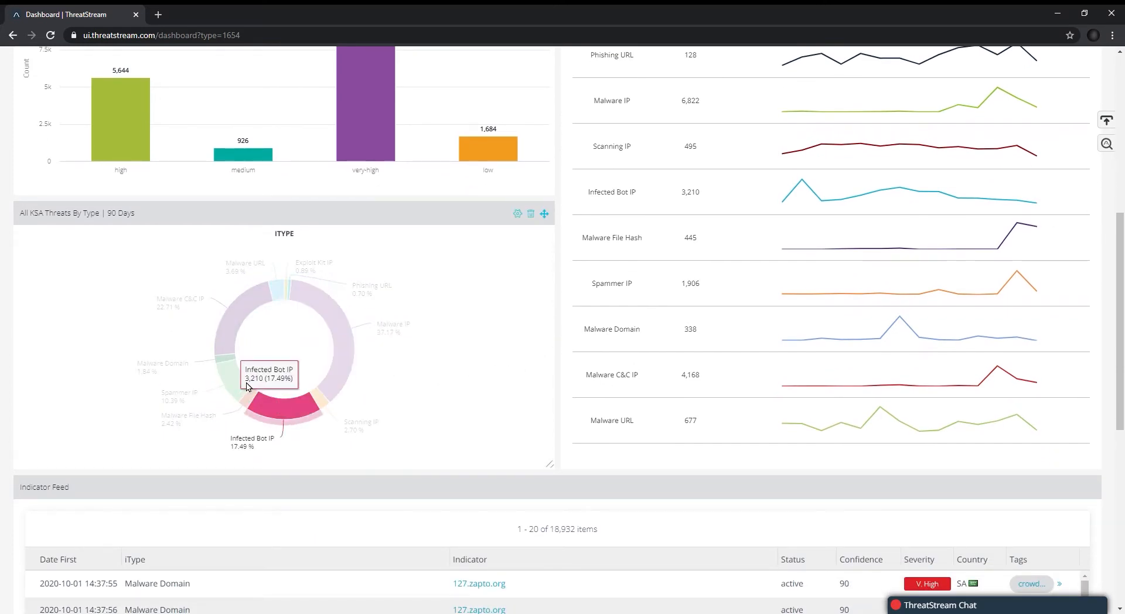
{"action": "mouse_move", "coordinate": [232, 346]}
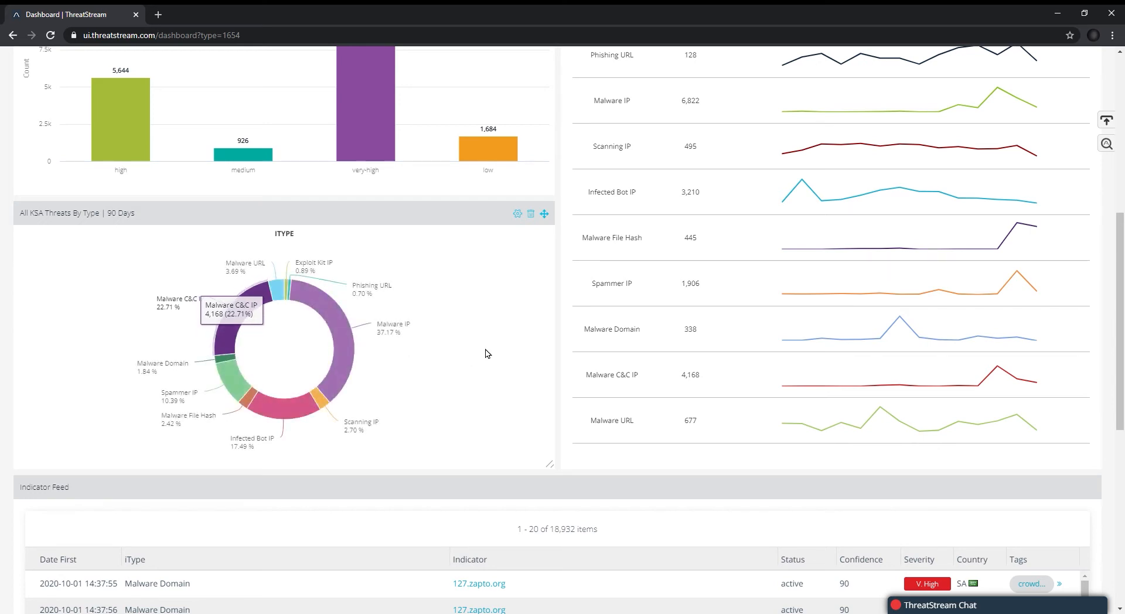
{"action": "scroll", "coordinate": [558, 319], "scroll_direction": "up", "scroll_amount": 3}
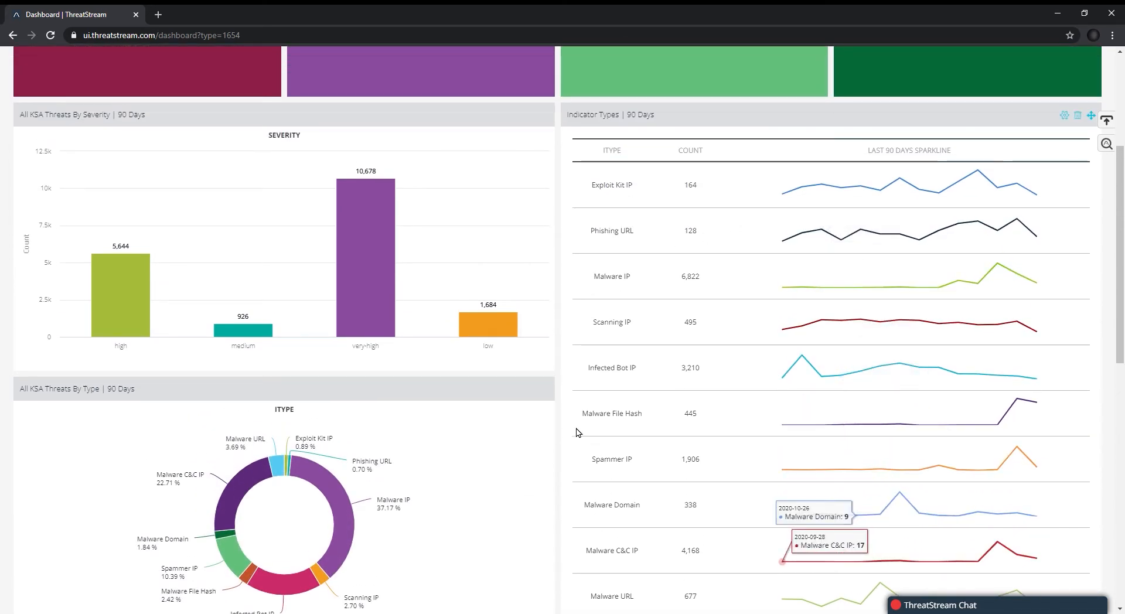
{"action": "scroll", "coordinate": [560, 380], "scroll_direction": "down", "scroll_amount": 5}
{"action": "scroll", "coordinate": [560, 380], "scroll_direction": "down", "scroll_amount": 1}
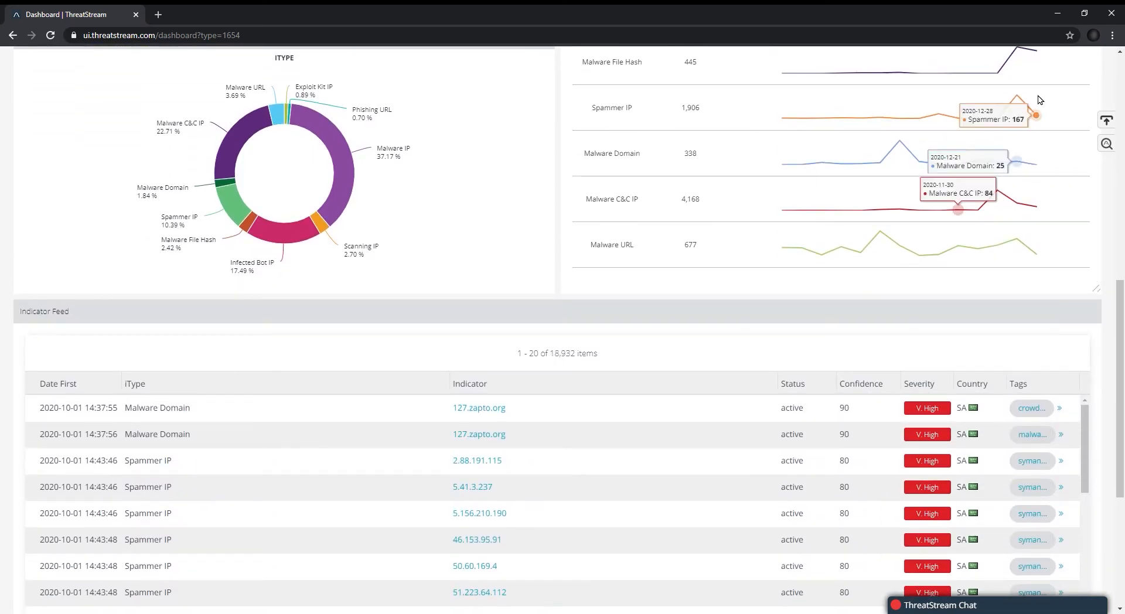
Open the Observables list, switch its search to advanced mode and go to the saved search filters.
{"action": "left_click", "coordinate": [1106, 120]}
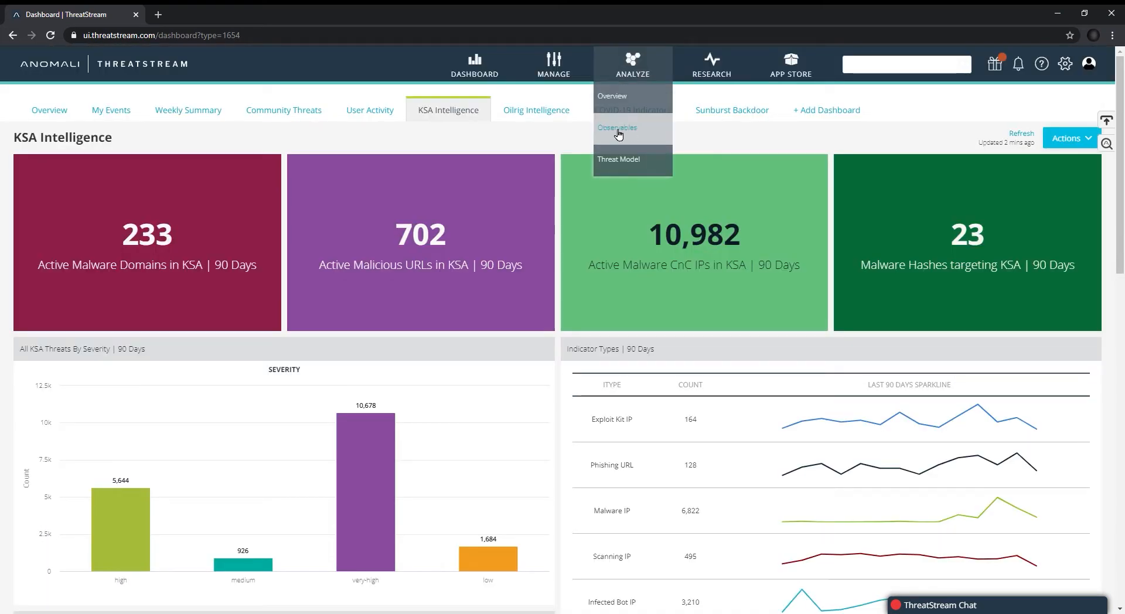
{"action": "left_click", "coordinate": [625, 130]}
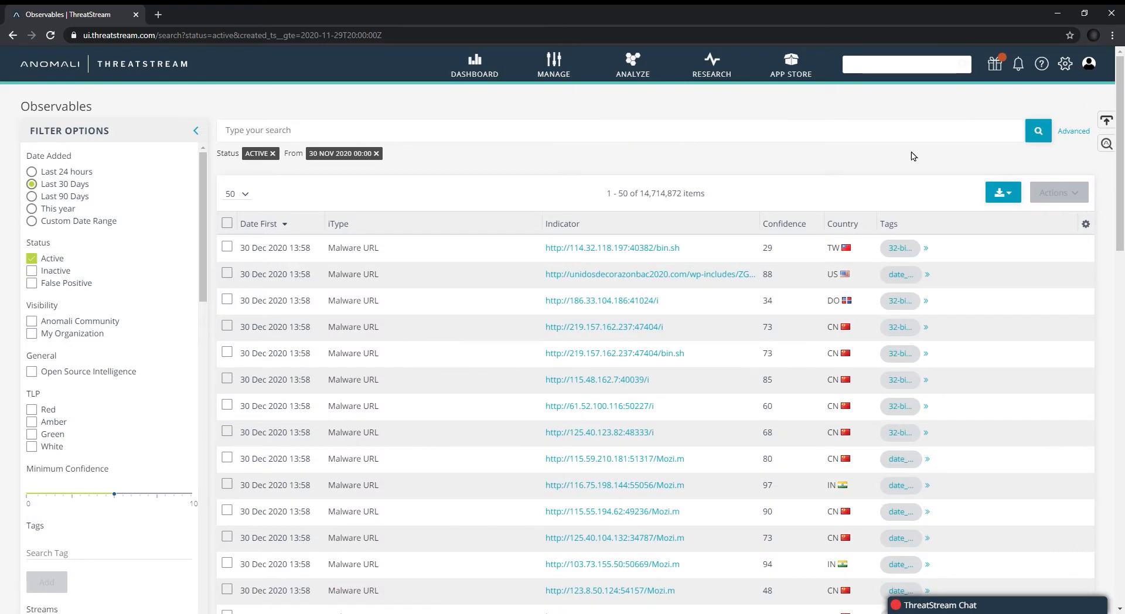
{"action": "left_click", "coordinate": [1076, 133]}
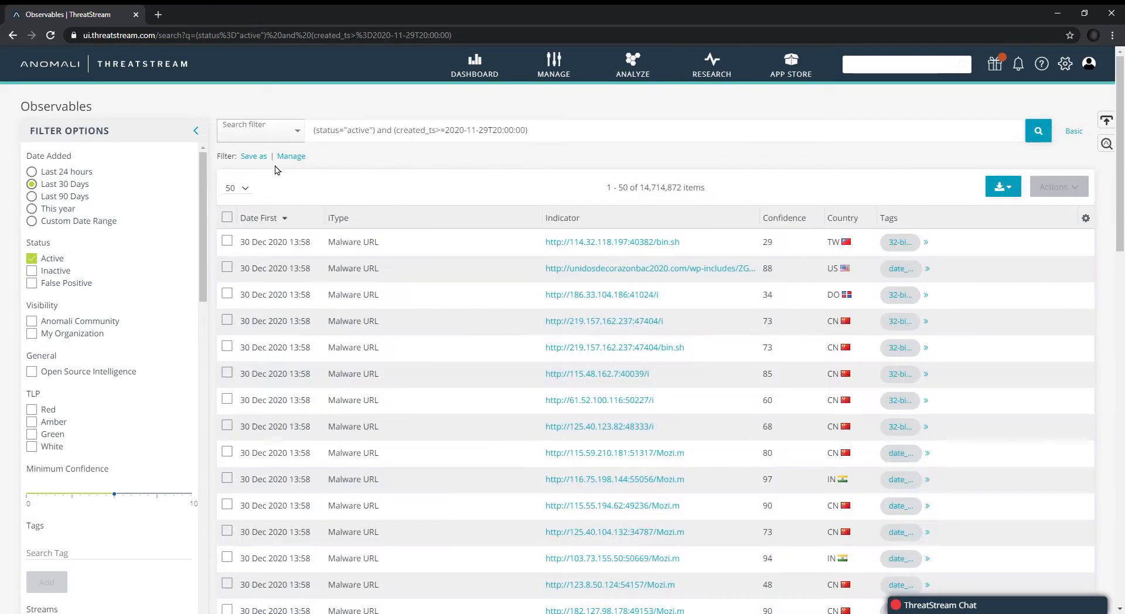
{"action": "left_click", "coordinate": [291, 156]}
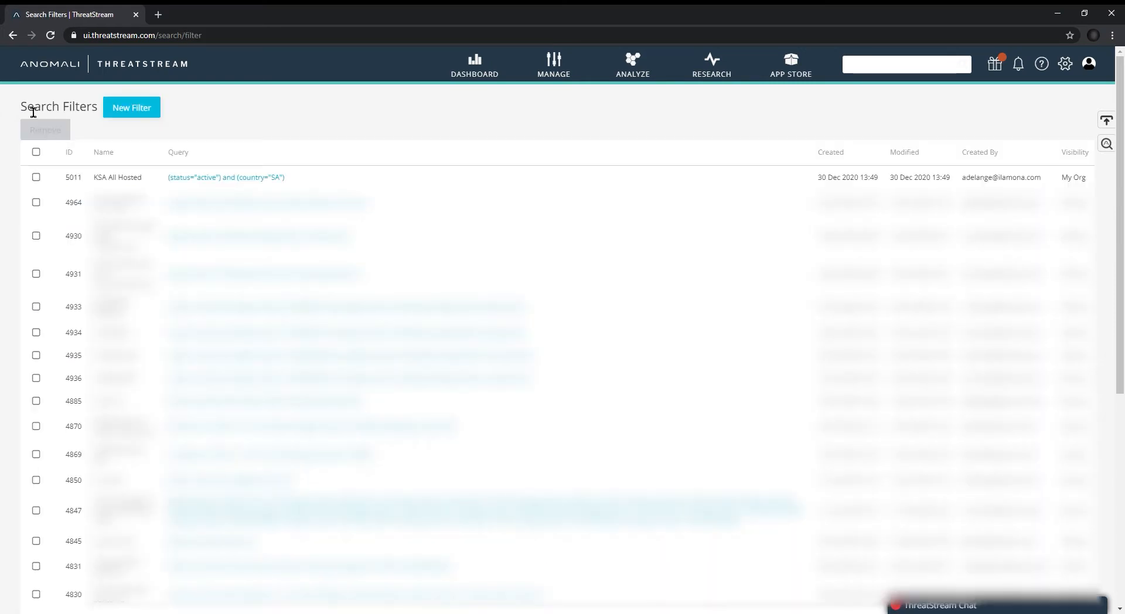
{"action": "left_click_drag", "start_coordinate": [98, 108], "coordinate": [23, 112]}
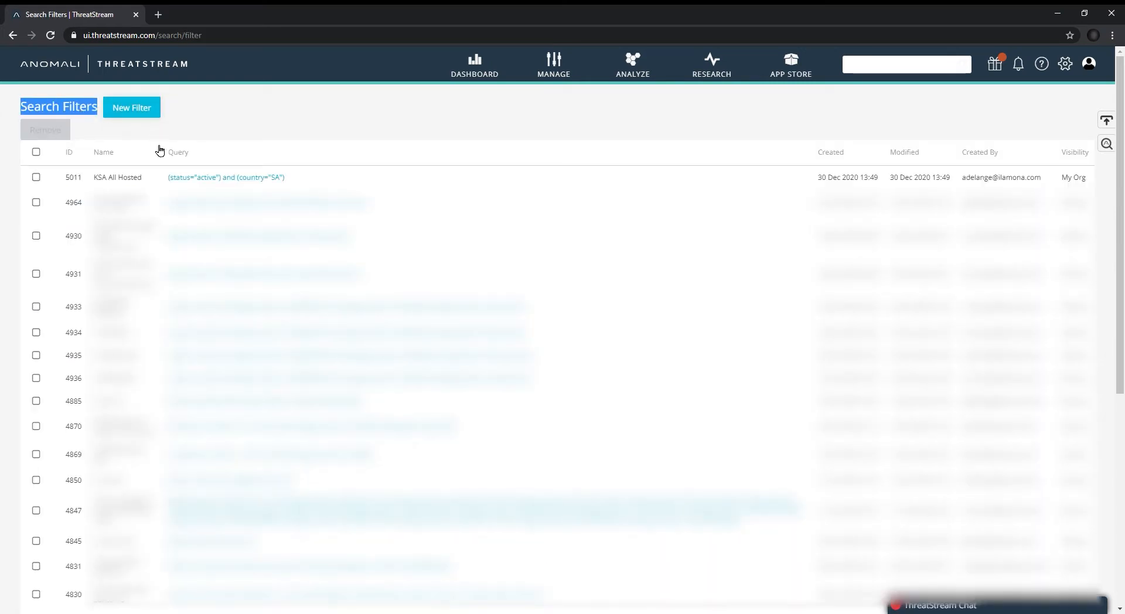
Run the saved KSA All Hosted filter and examine its query in the observables search.
{"action": "left_click", "coordinate": [215, 180]}
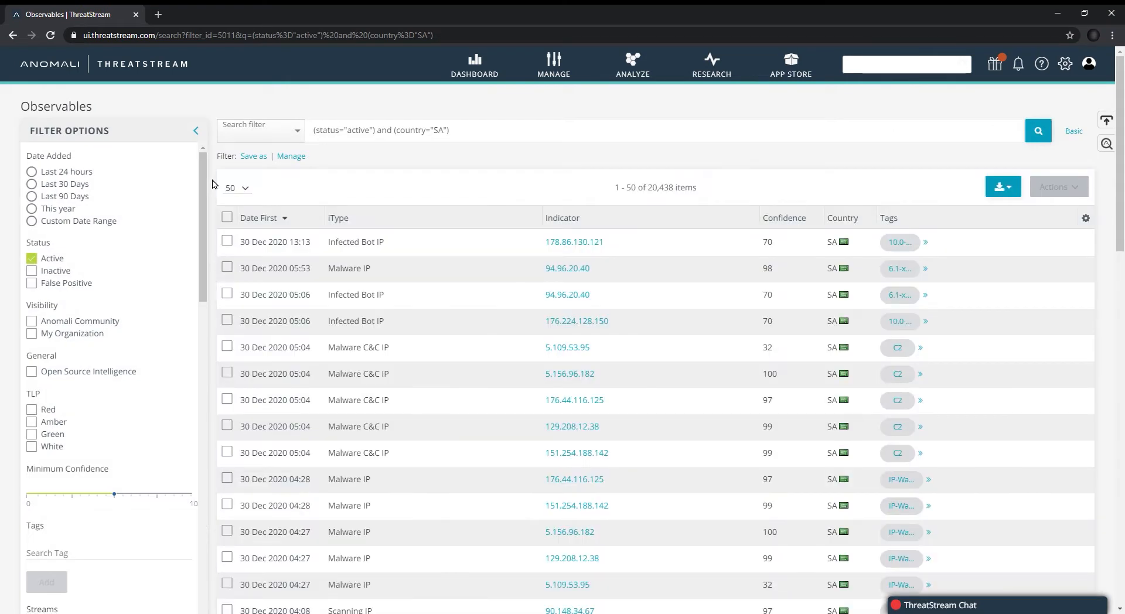
{"action": "left_click_drag", "start_coordinate": [338, 130], "coordinate": [498, 116]}
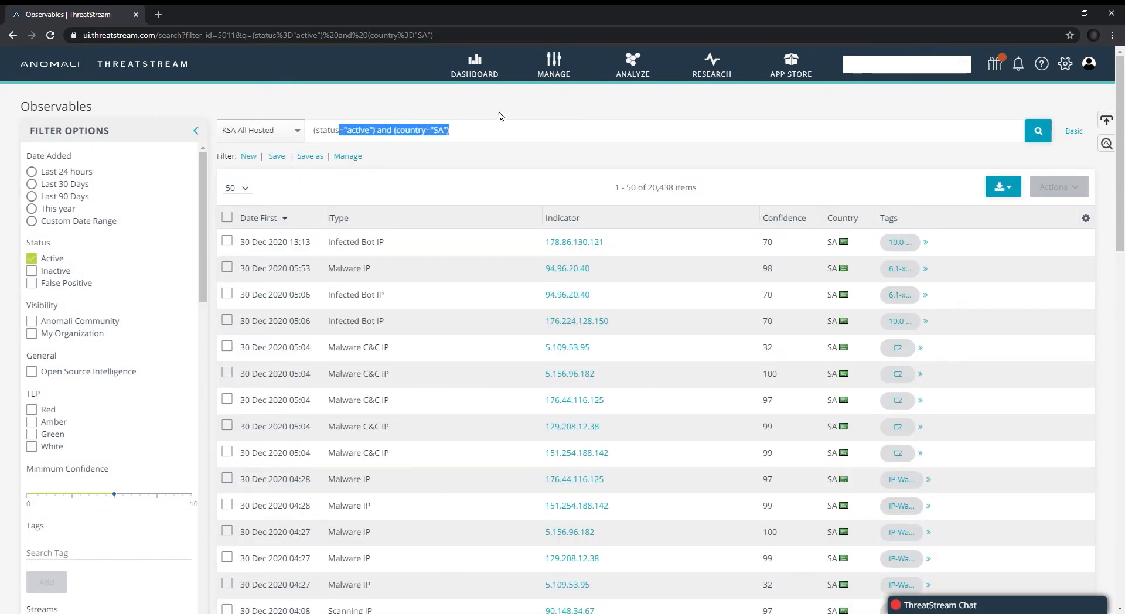
{"action": "left_click", "coordinate": [469, 163]}
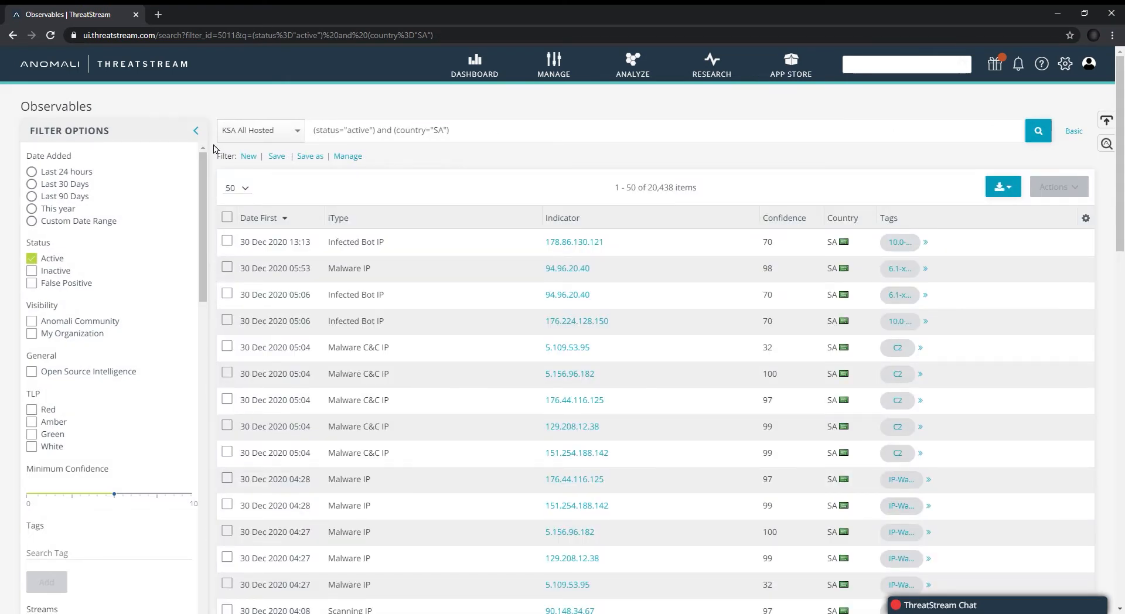
Reopen the Observables list with its default filters and restrict it to the country Saudi Arabia.
{"action": "mouse_move", "coordinate": [633, 64]}
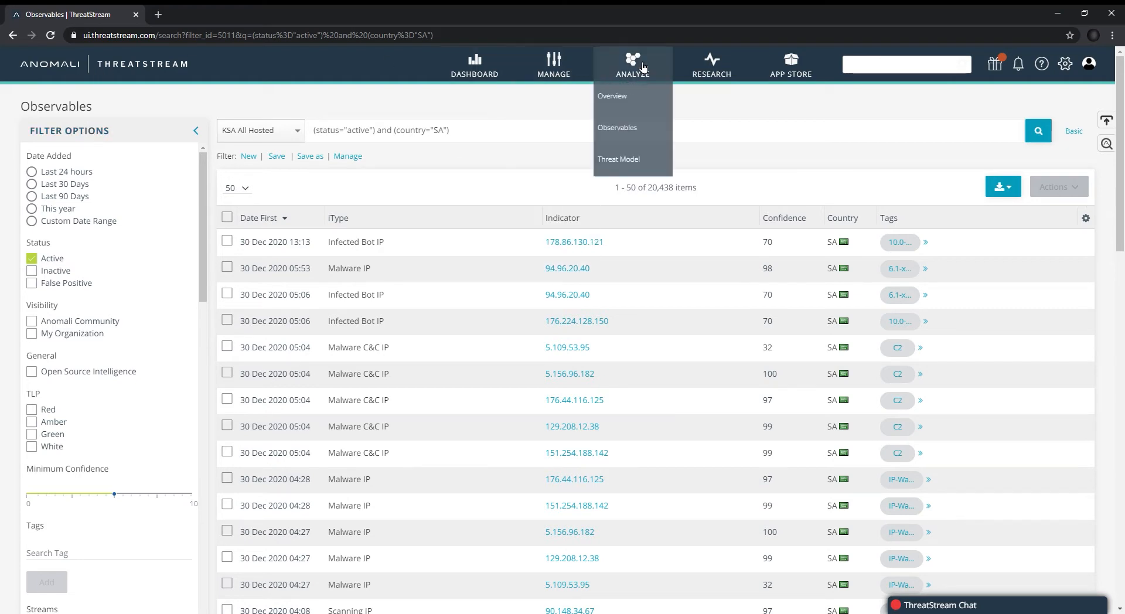
{"action": "left_click", "coordinate": [563, 129]}
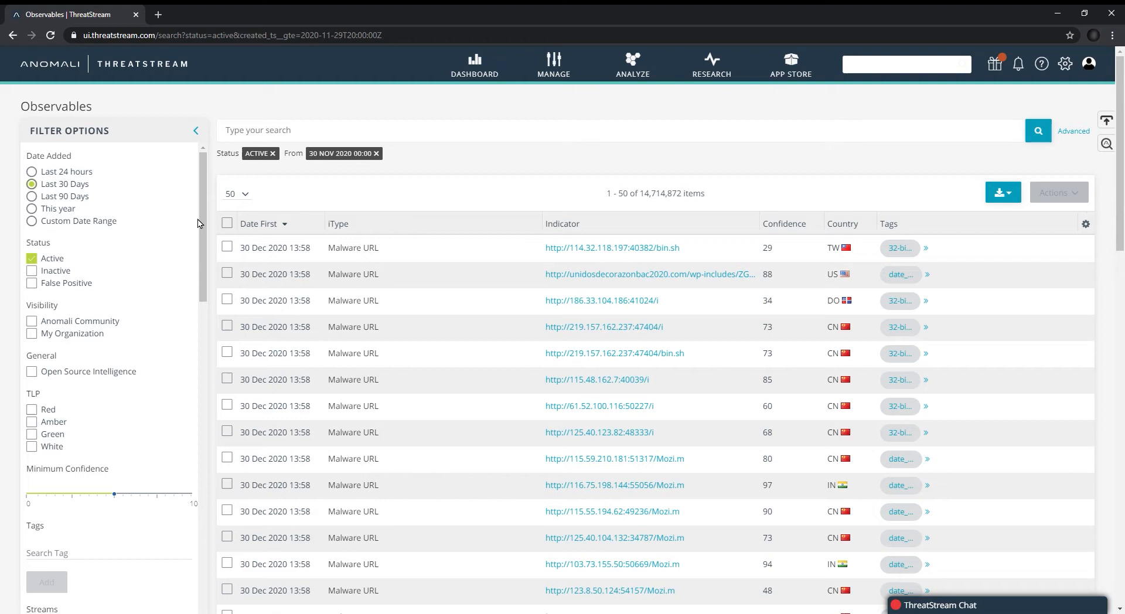
{"action": "left_click_drag", "start_coordinate": [198, 222], "coordinate": [199, 583]}
{"action": "left_click", "coordinate": [97, 469]}
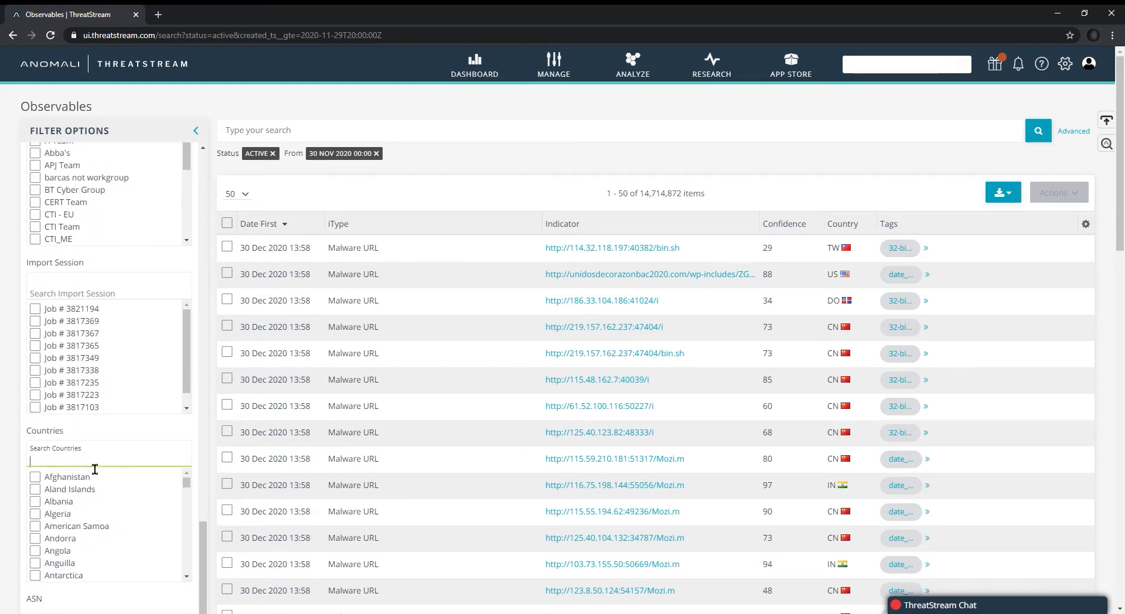
{"action": "type", "text": "saudi"}
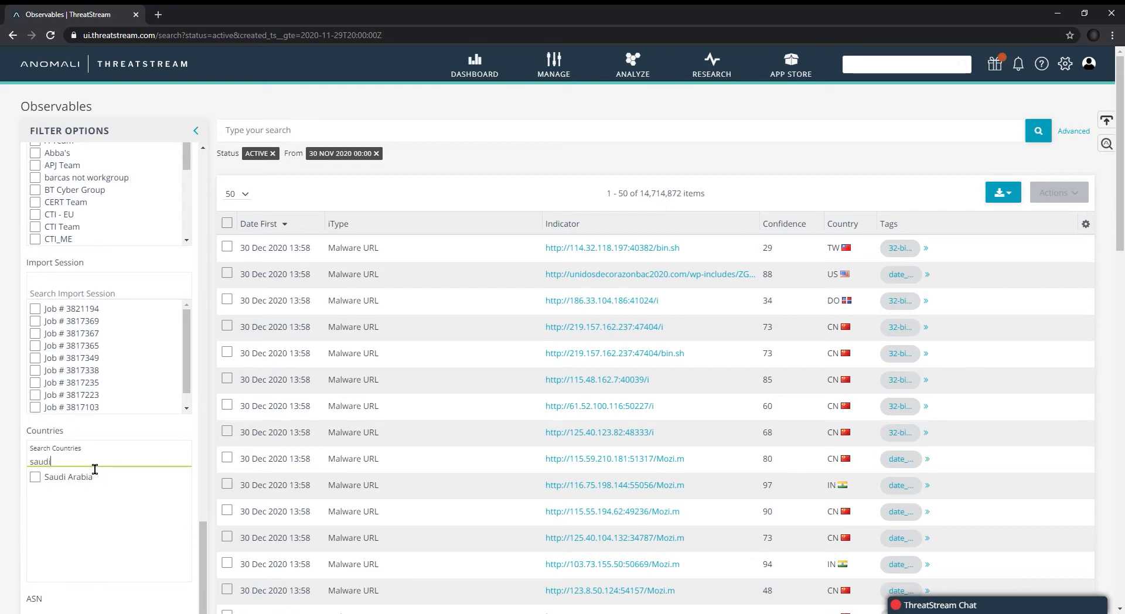
{"action": "left_click", "coordinate": [36, 478]}
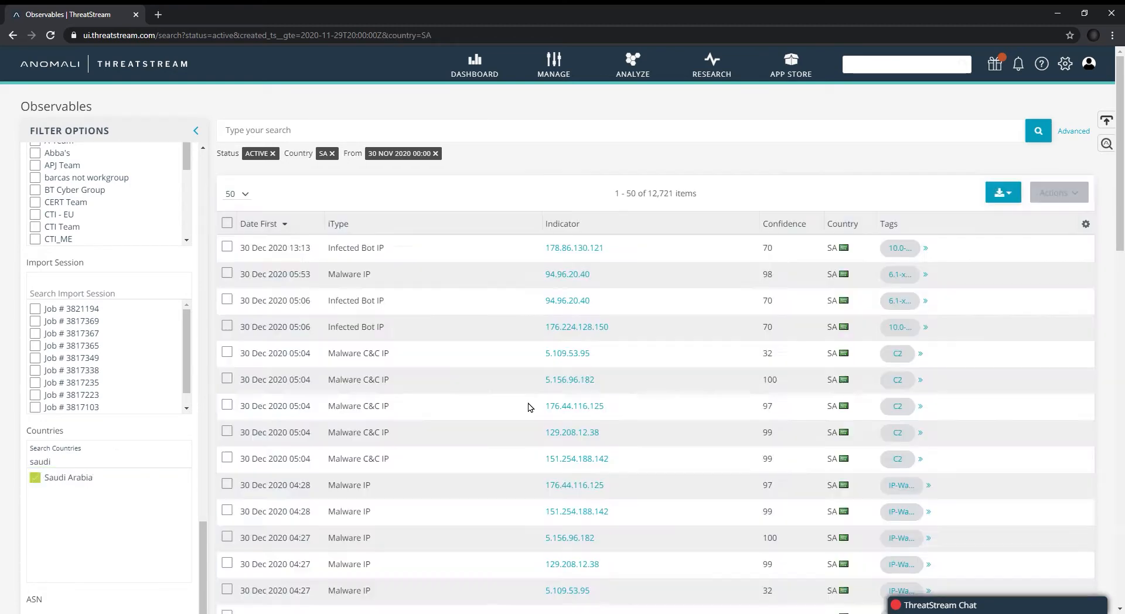
{"action": "left_click_drag", "start_coordinate": [643, 194], "coordinate": [711, 195]}
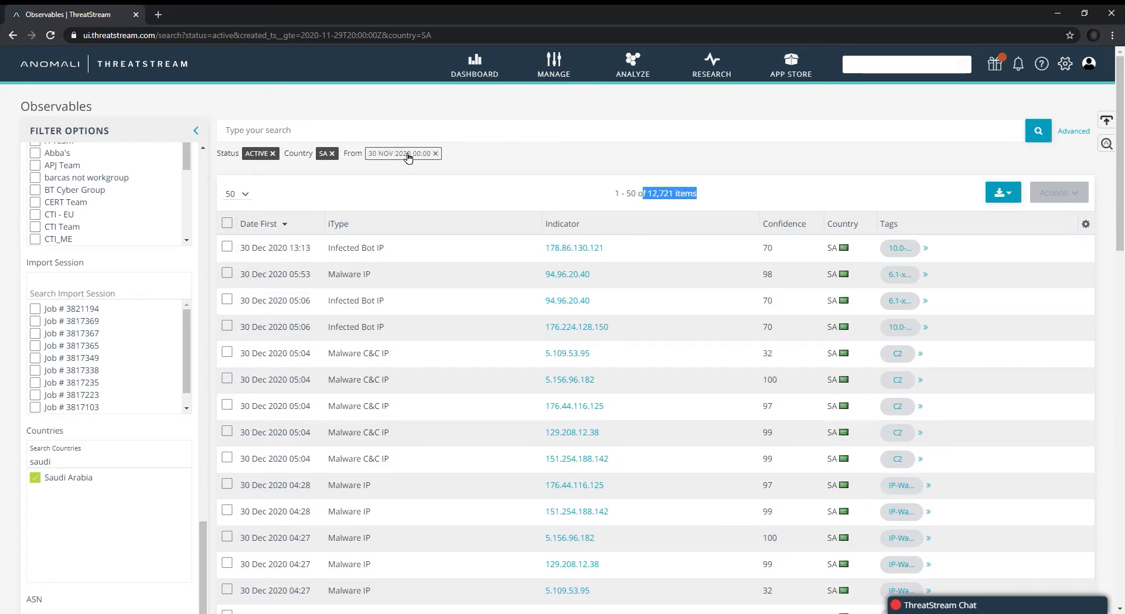
Show the filter as an advanced query, remove its created_ts condition and rerun the search for (status="active") and (country="SA").
{"action": "left_click", "coordinate": [1076, 136]}
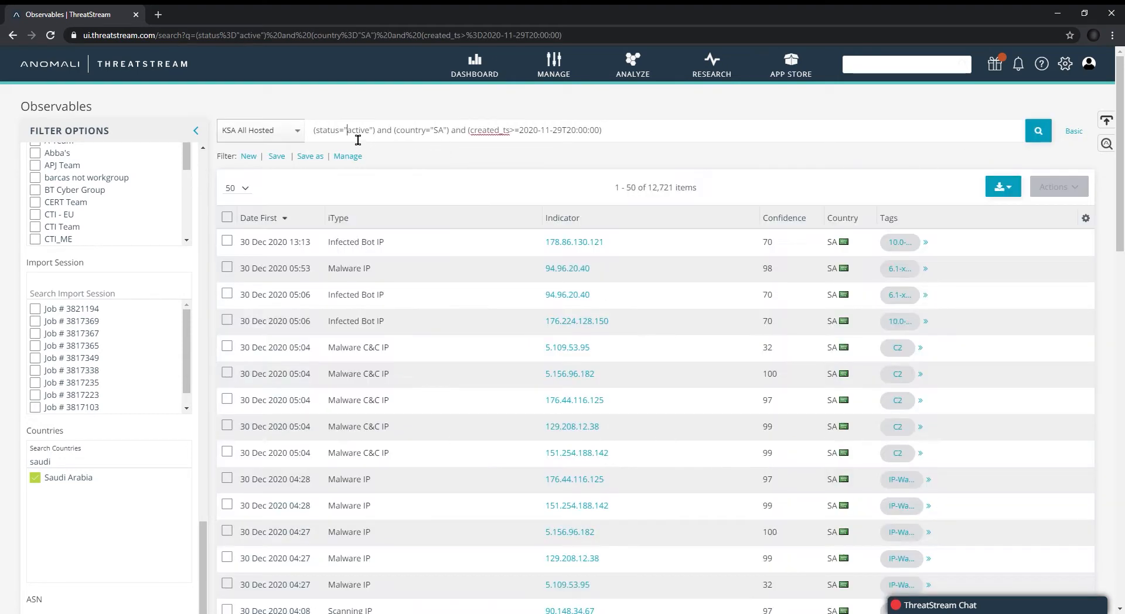
{"action": "double_click", "coordinate": [358, 131]}
{"action": "double_click", "coordinate": [445, 137]}
{"action": "left_click", "coordinate": [480, 140]}
{"action": "left_click_drag", "start_coordinate": [459, 137], "coordinate": [674, 116]}
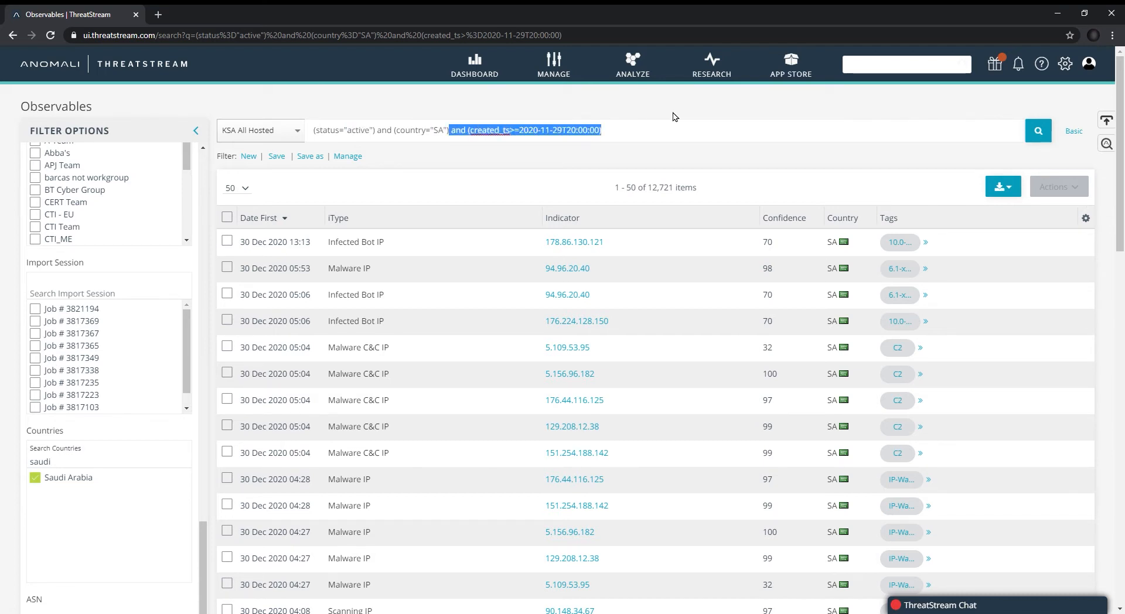
{"action": "key", "text": "BackSpace"}
{"action": "key", "text": "Return"}
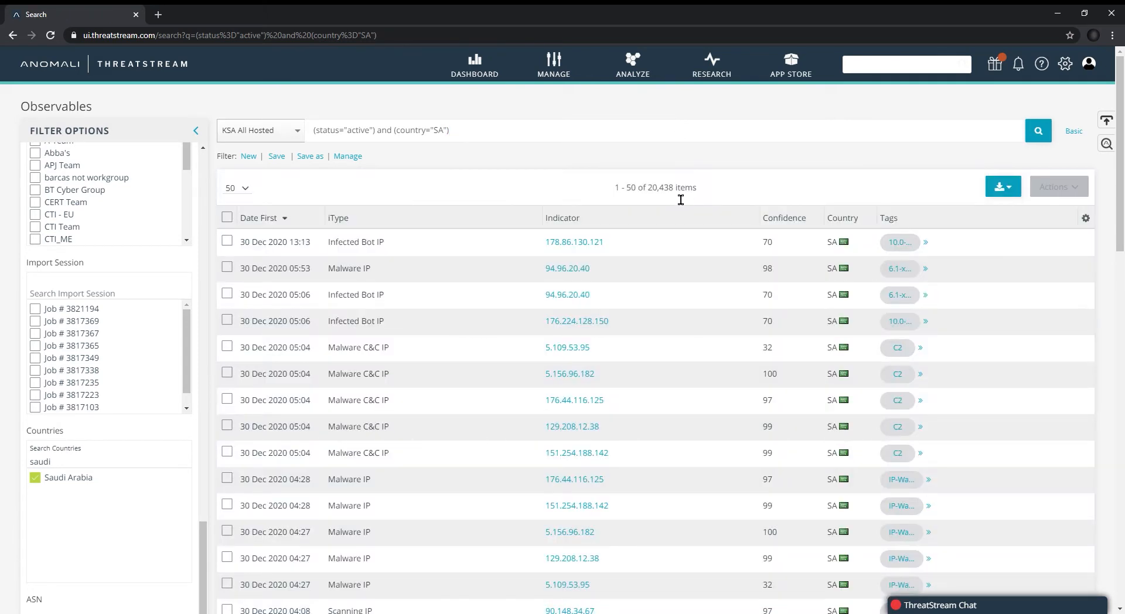
{"action": "triple_click", "coordinate": [668, 193]}
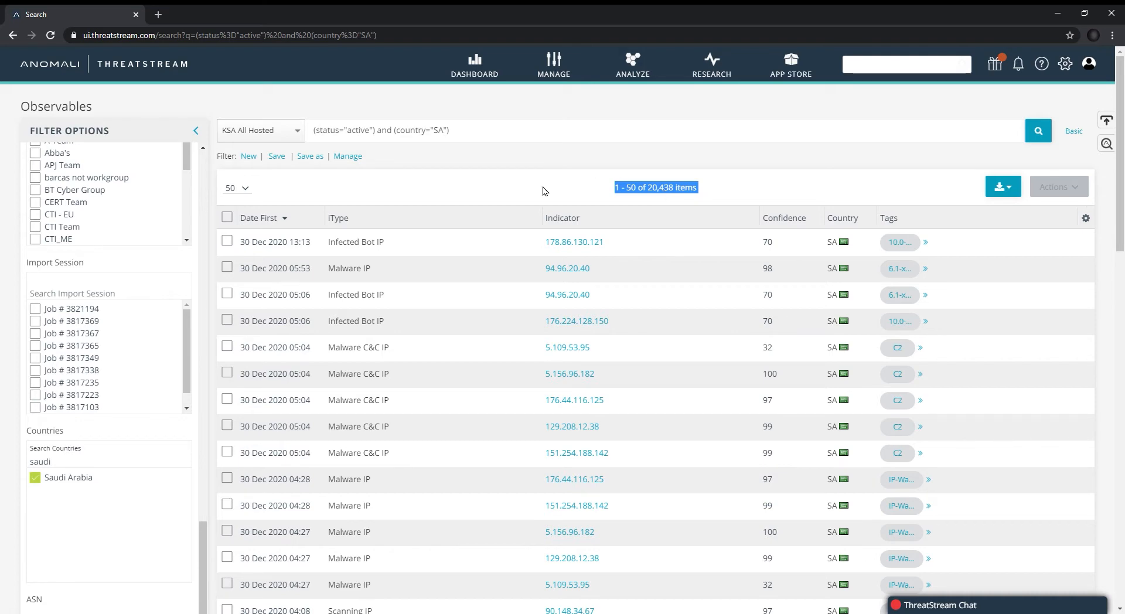
{"action": "left_click", "coordinate": [310, 156]}
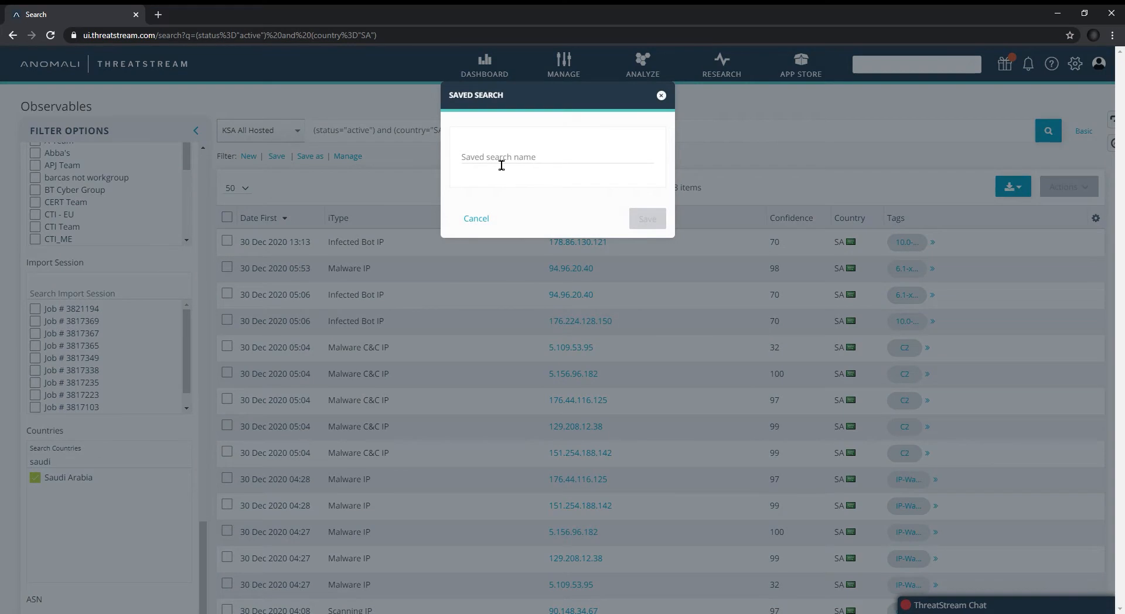
{"action": "left_click", "coordinate": [504, 165]}
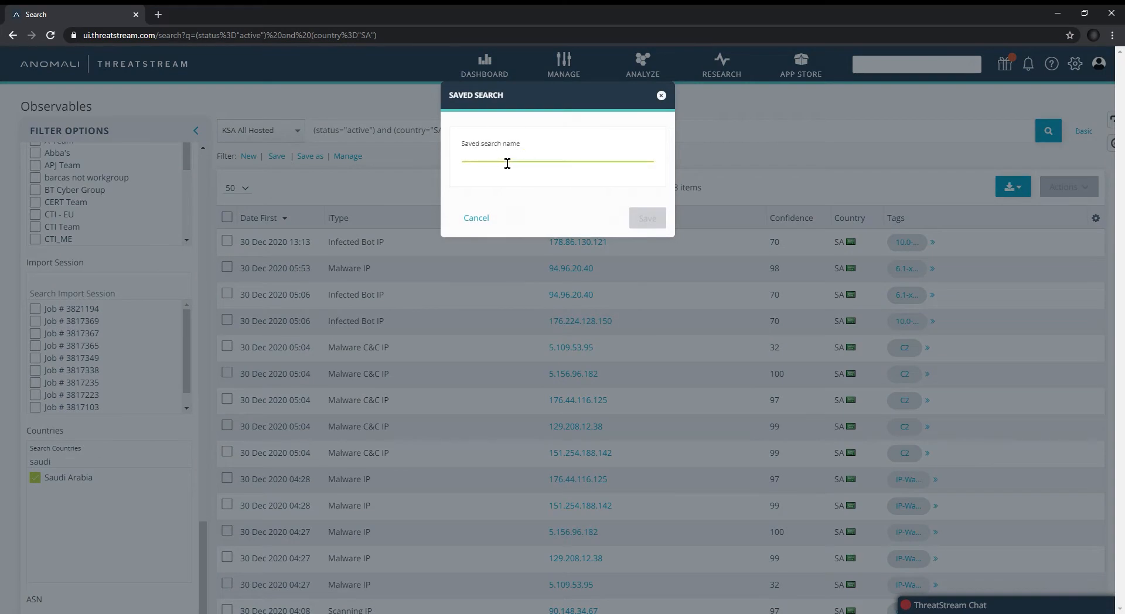
{"action": "left_click", "coordinate": [663, 97]}
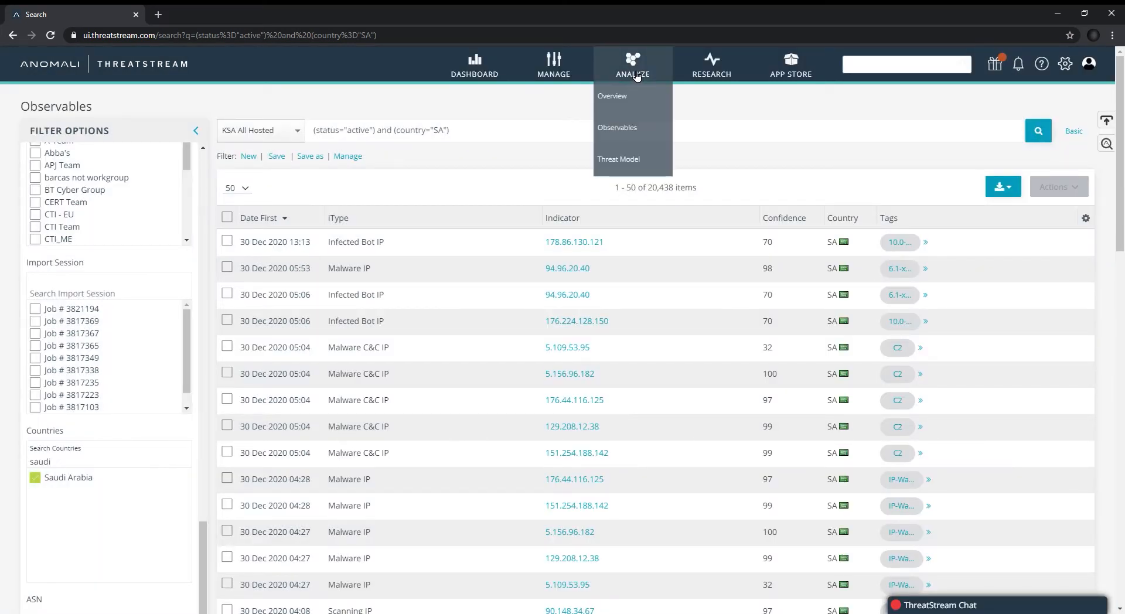
Return to the saved search filters and open the query of the KSA All Hosted filter.
{"action": "left_click", "coordinate": [353, 156]}
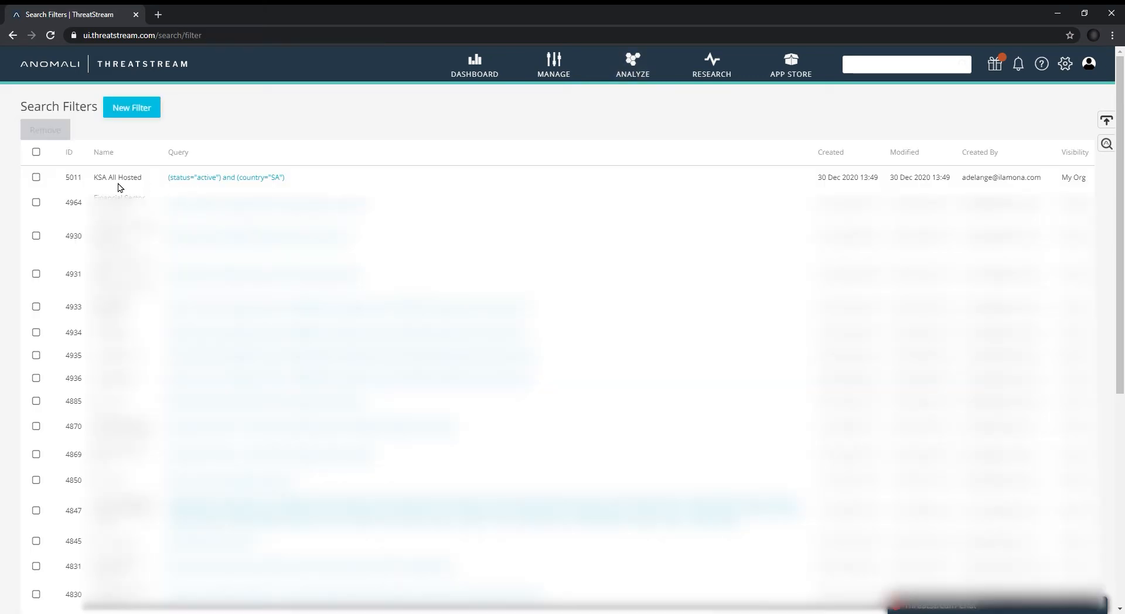
{"action": "left_click", "coordinate": [199, 178]}
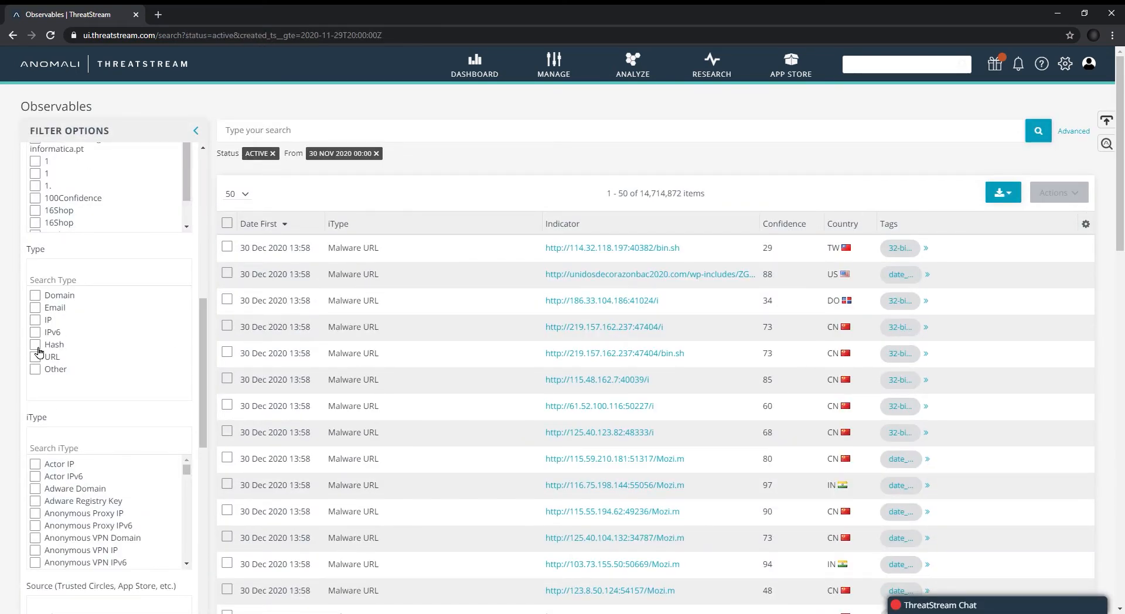
Filter the active observables by type Hash and display the filter as an advanced query.
{"action": "left_click", "coordinate": [35, 344]}
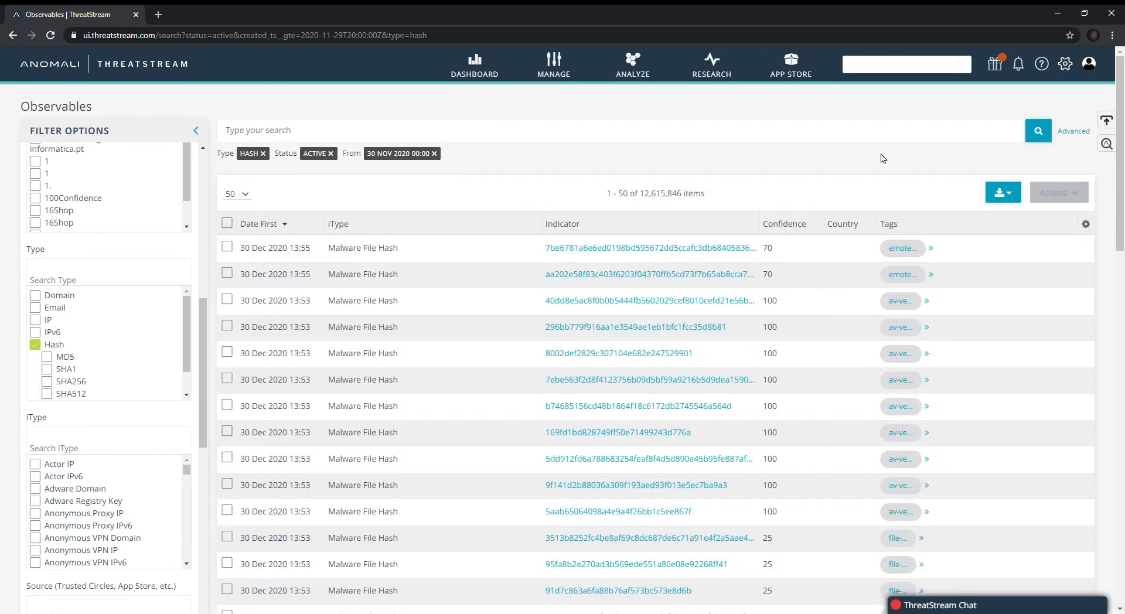
{"action": "left_click", "coordinate": [1067, 137]}
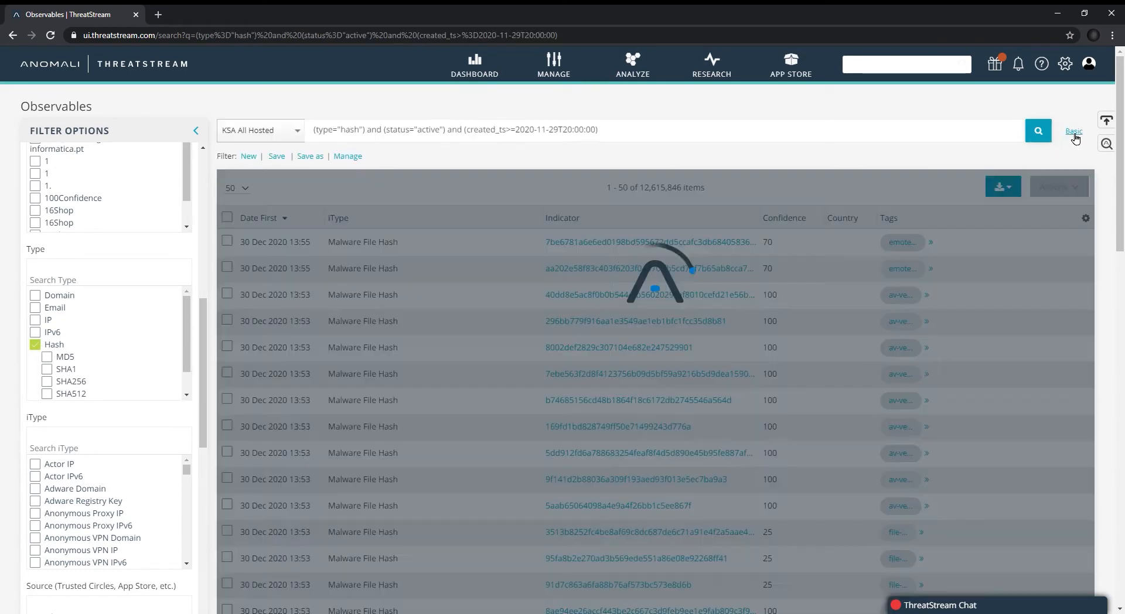
{"action": "double_click", "coordinate": [355, 136]}
{"action": "double_click", "coordinate": [431, 132]}
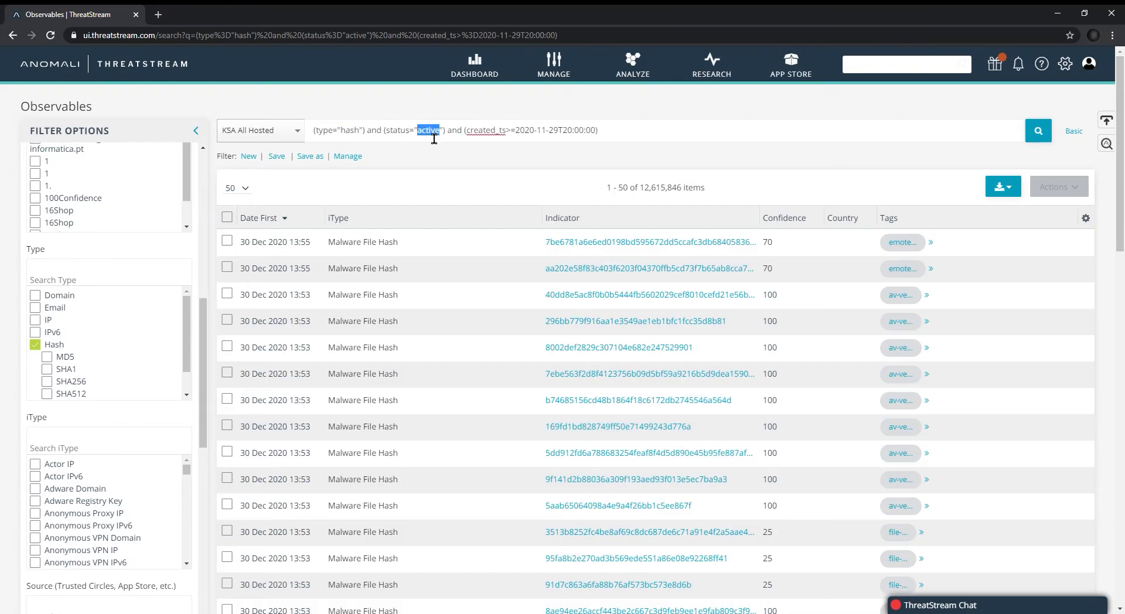
Replace the query's created_ts condition with a parenthesised tag condition starting with tag contains "saudi arabia".
{"action": "triple_click", "coordinate": [484, 131]}
{"action": "left_click_drag", "start_coordinate": [607, 141], "coordinate": [475, 142]}
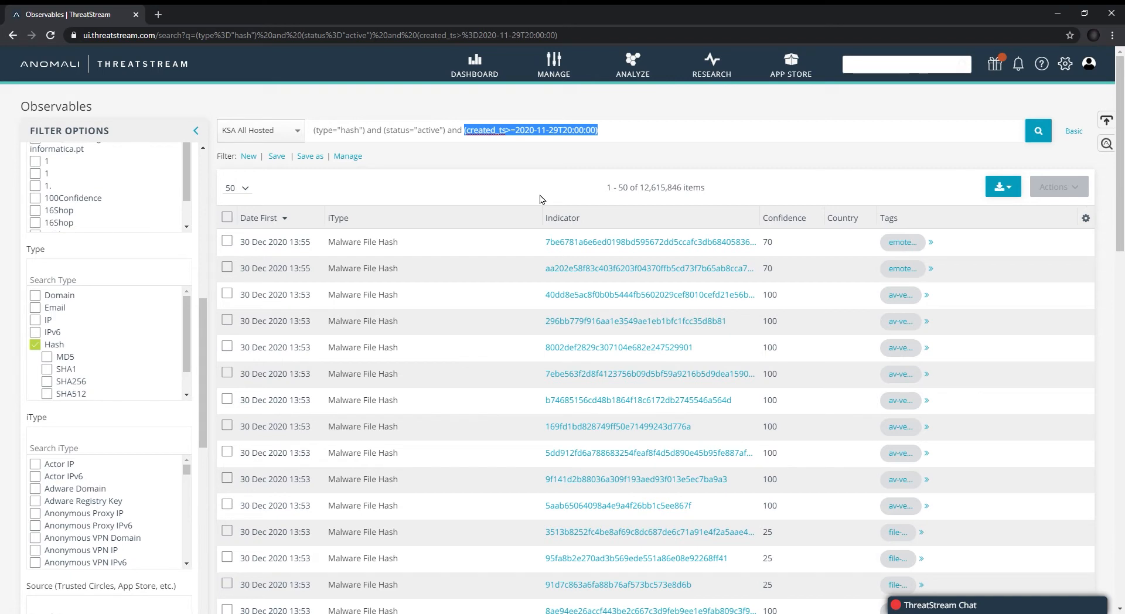
{"action": "type", "text": "("}
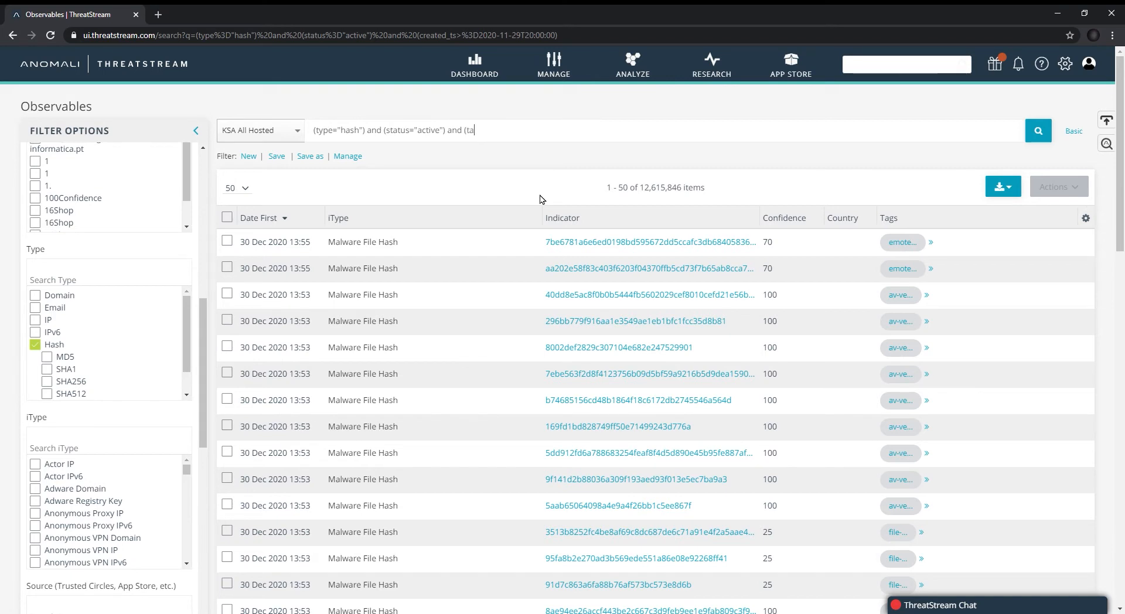
{"action": "type", "text": "tag contains"}
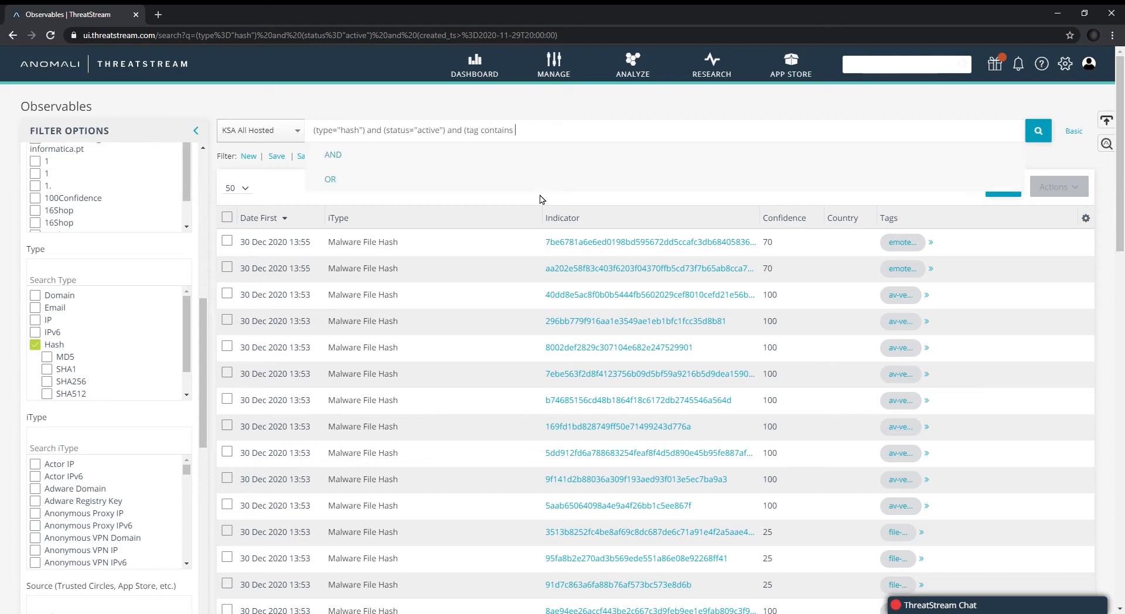
{"action": "type", "text": " \"saudi a"}
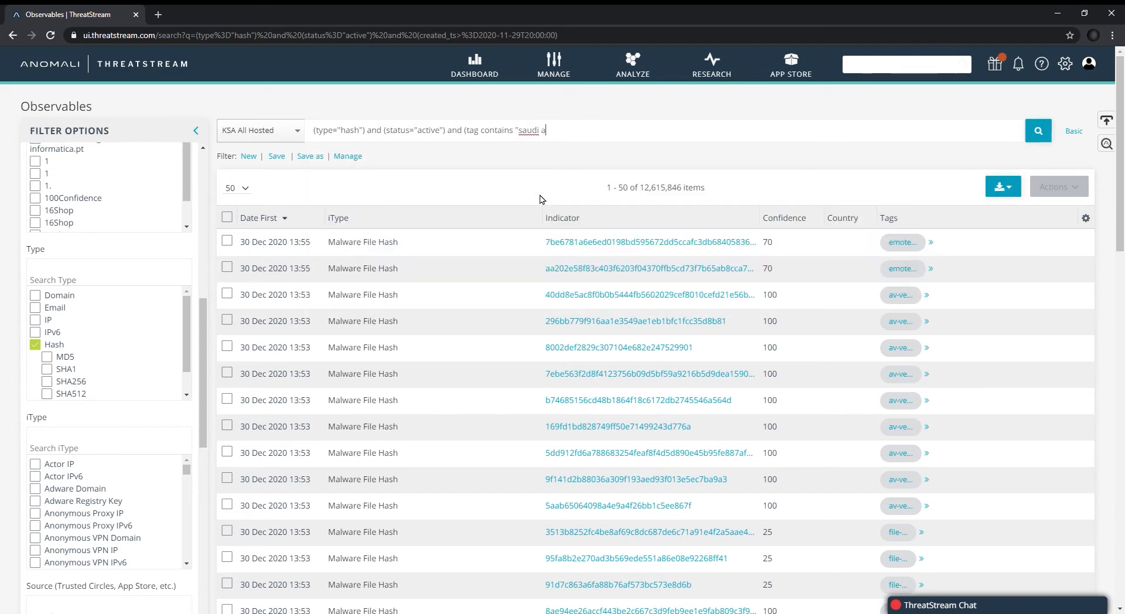
{"action": "type", "text": "rabia\" or tag"}
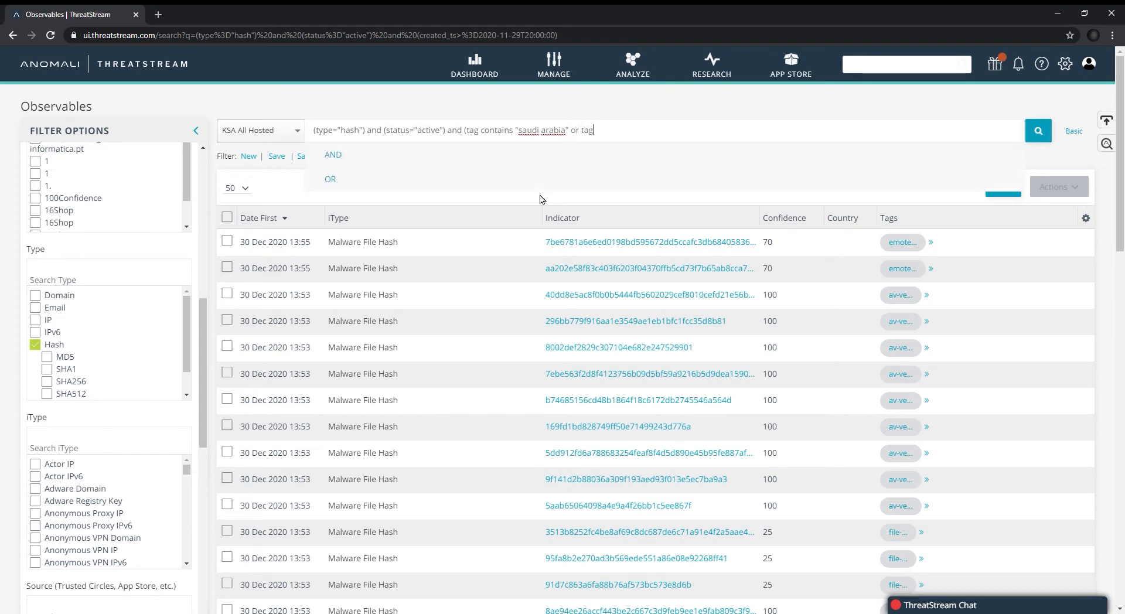
Extend the tag condition with the alternative tag contains "saudi-arabia" and another or operator.
{"action": "type", "text": " contain"}
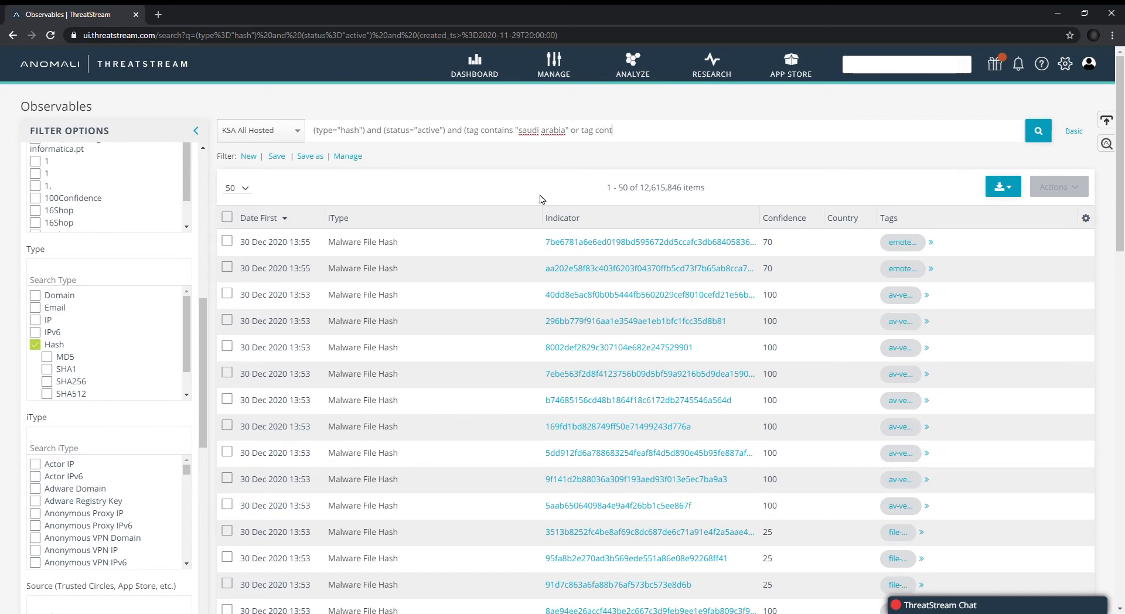
{"action": "type", "text": "s saud"}
{"action": "type", "text": "\""}
{"action": "key", "text": "Right"}
{"action": "key", "text": "Right"}
{"action": "key", "text": "Right"}
{"action": "key", "text": "Right"}
{"action": "key", "text": "Right"}
{"action": "key", "text": "Right"}
{"action": "key", "text": "Right"}
{"action": "type", "text": "o"}
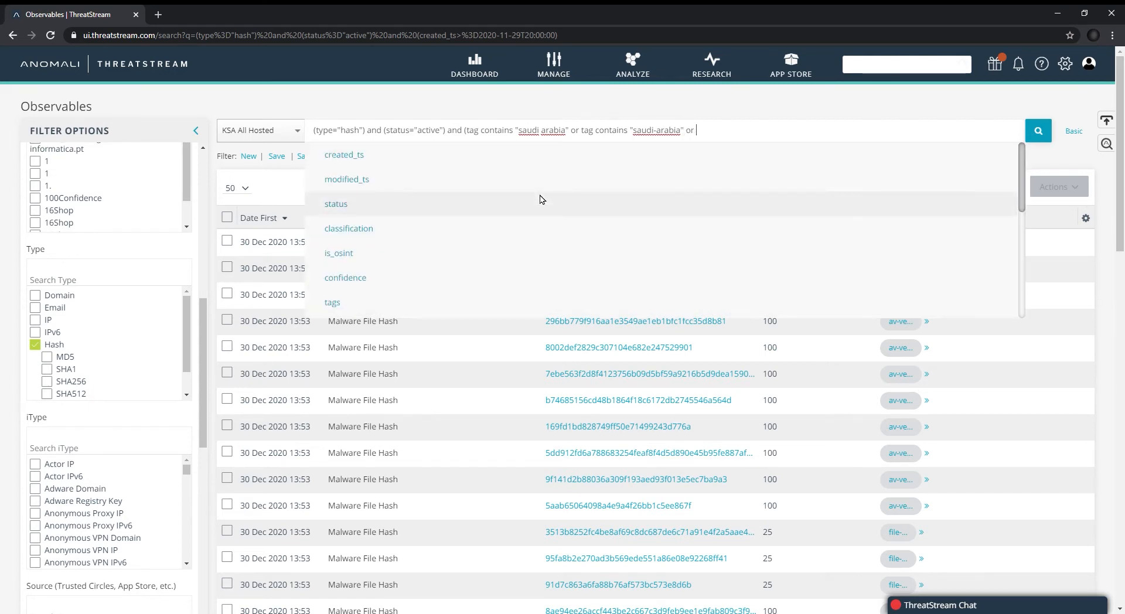
Complete the tag condition with tag contains "saudi_arabia", close the parenthesis and run the search.
{"action": "key", "text": "Escape"}
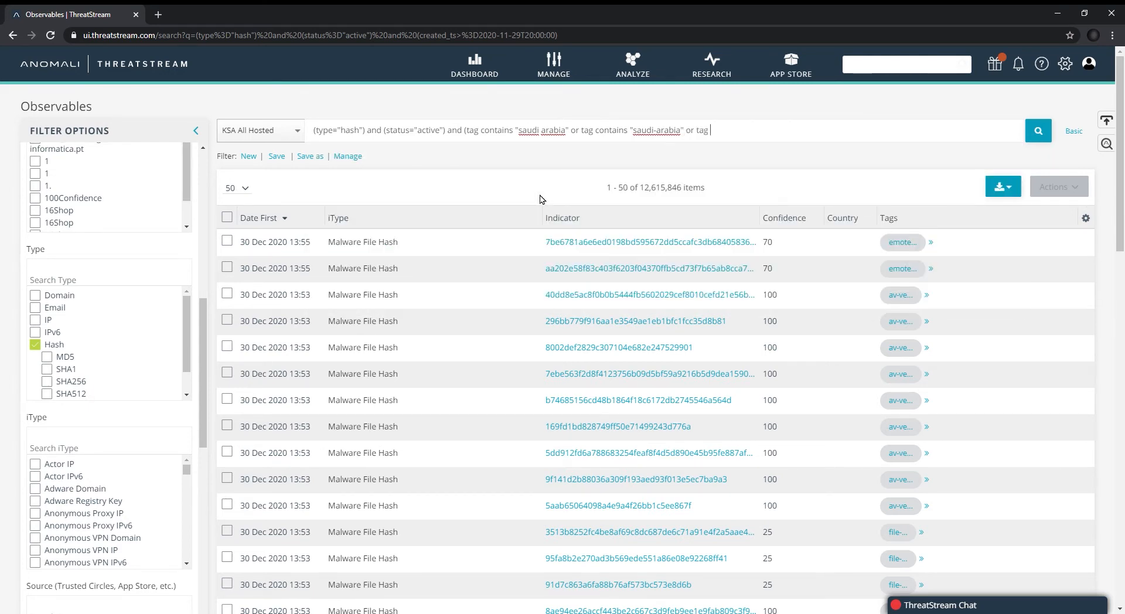
{"action": "type", "text": "ntains"}
{"action": "key", "text": "Escape"}
{"action": "type", "text": "\")"}
{"action": "key", "text": "Return"}
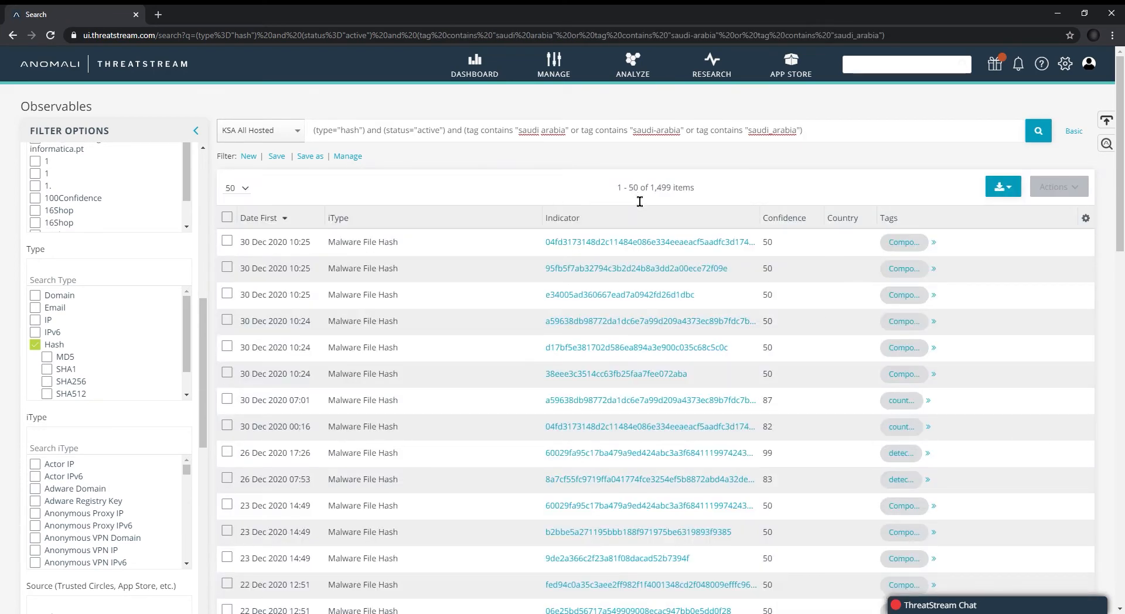
{"action": "triple_click", "coordinate": [670, 197]}
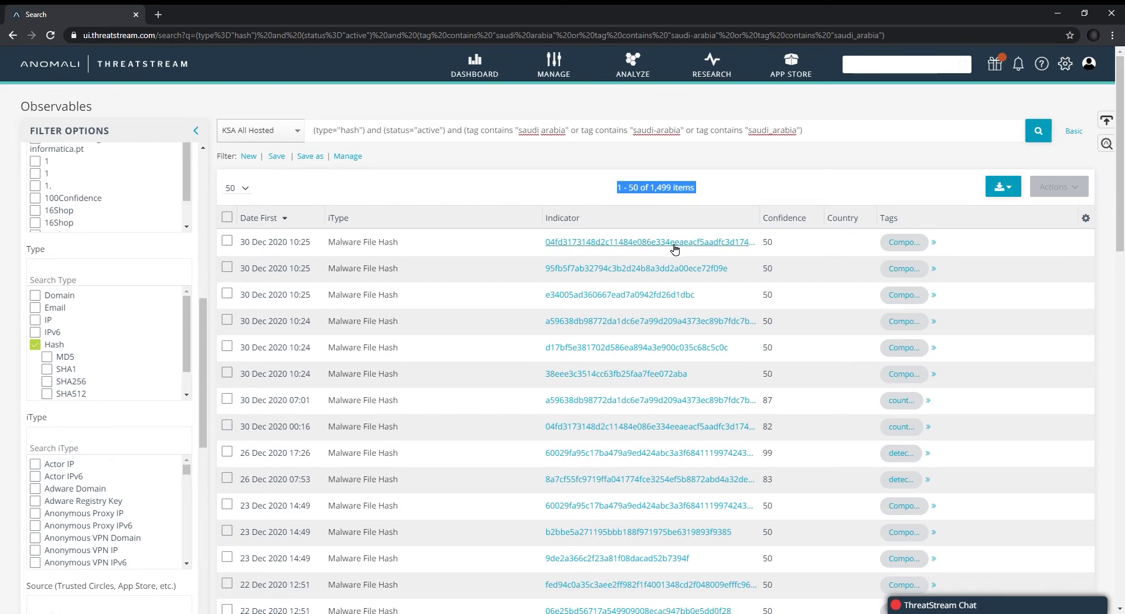
Enter KSA Malware Hashes as the saved search name for the tagged hash query.
{"action": "left_click", "coordinate": [693, 244]}
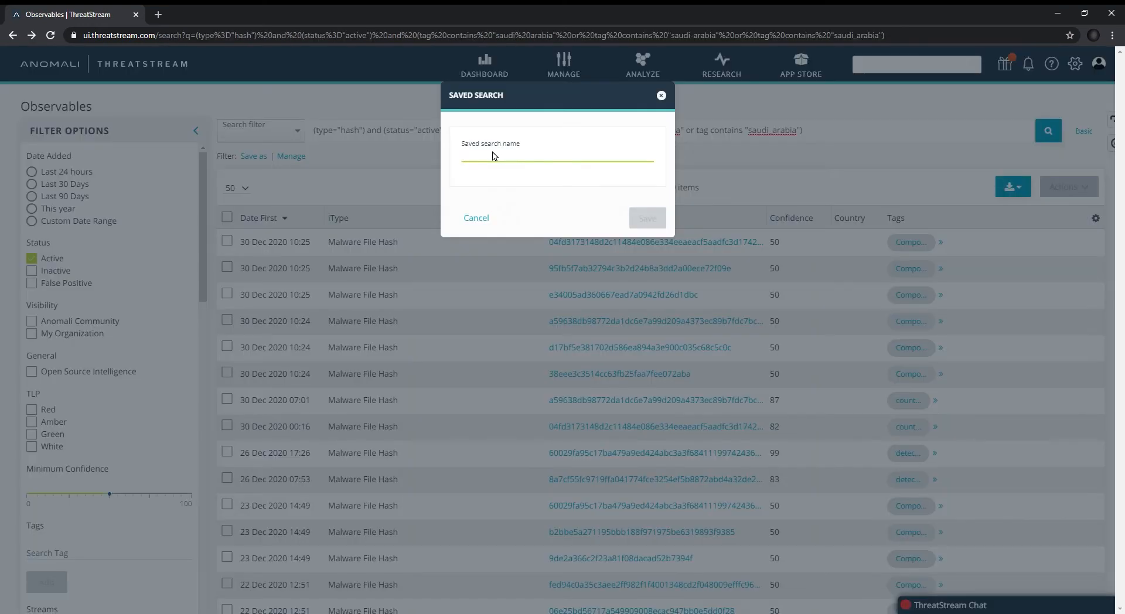
{"action": "type", "text": "KSA Malware Hashes"}
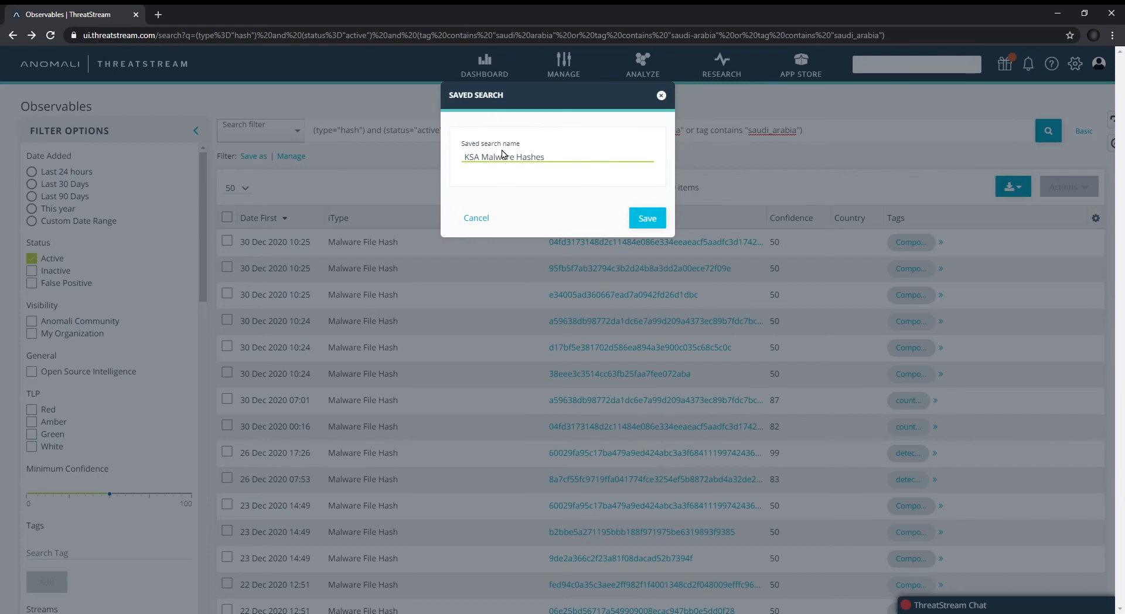
{"action": "triple_click", "coordinate": [511, 156]}
{"action": "left_click", "coordinate": [536, 202]}
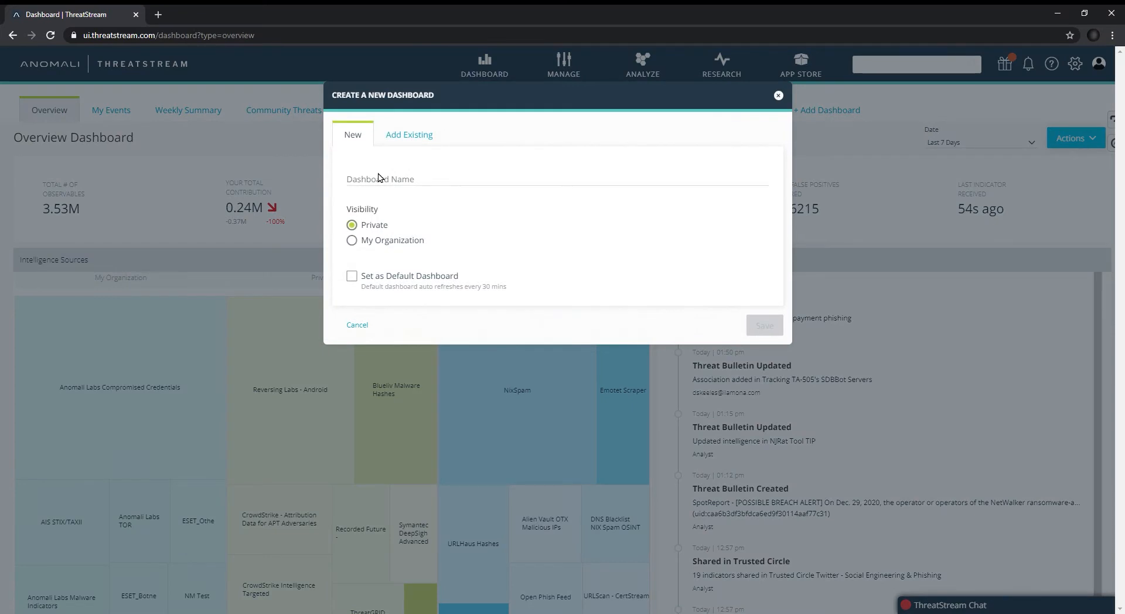
Create a new dashboard named KSA Intel Dashboard with its visibility set to My Organization.
{"action": "left_click", "coordinate": [381, 181]}
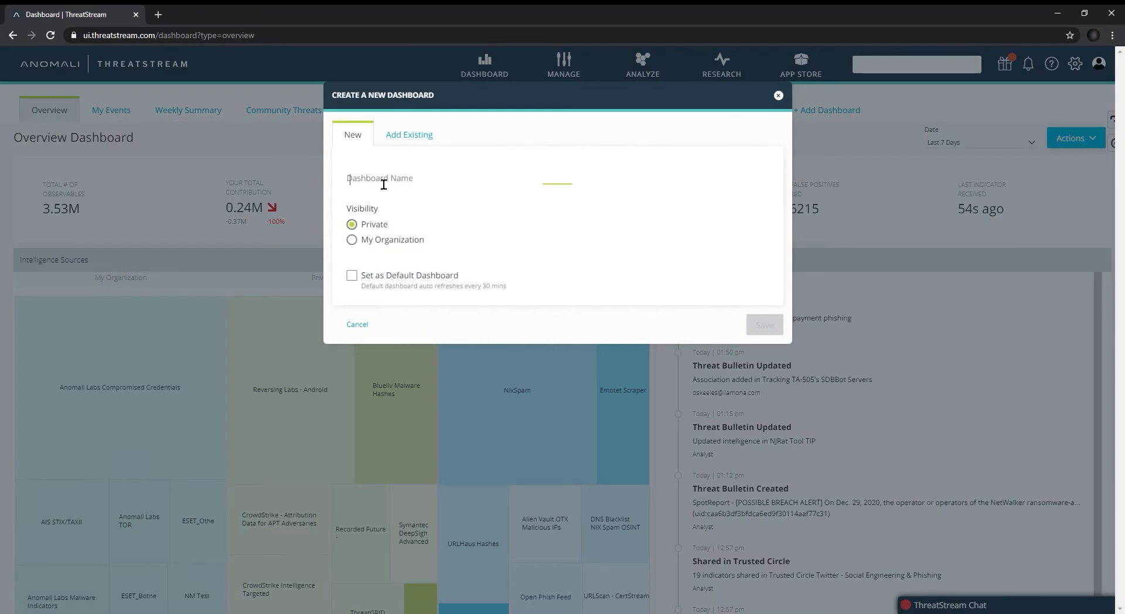
{"action": "type", "text": "KSA Intel Dashboard"}
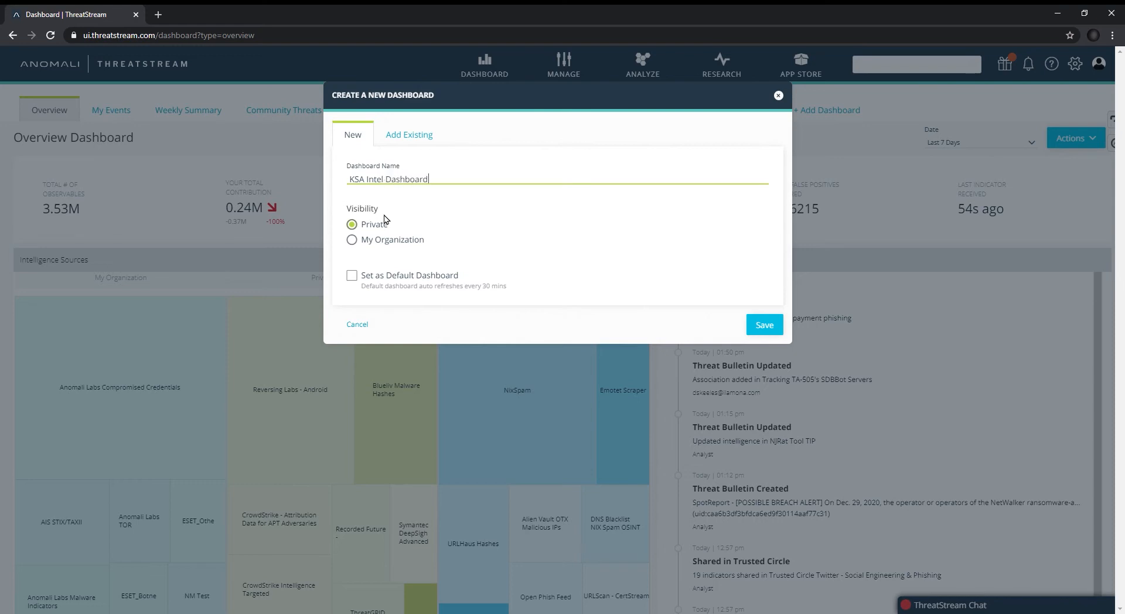
{"action": "left_click", "coordinate": [353, 241]}
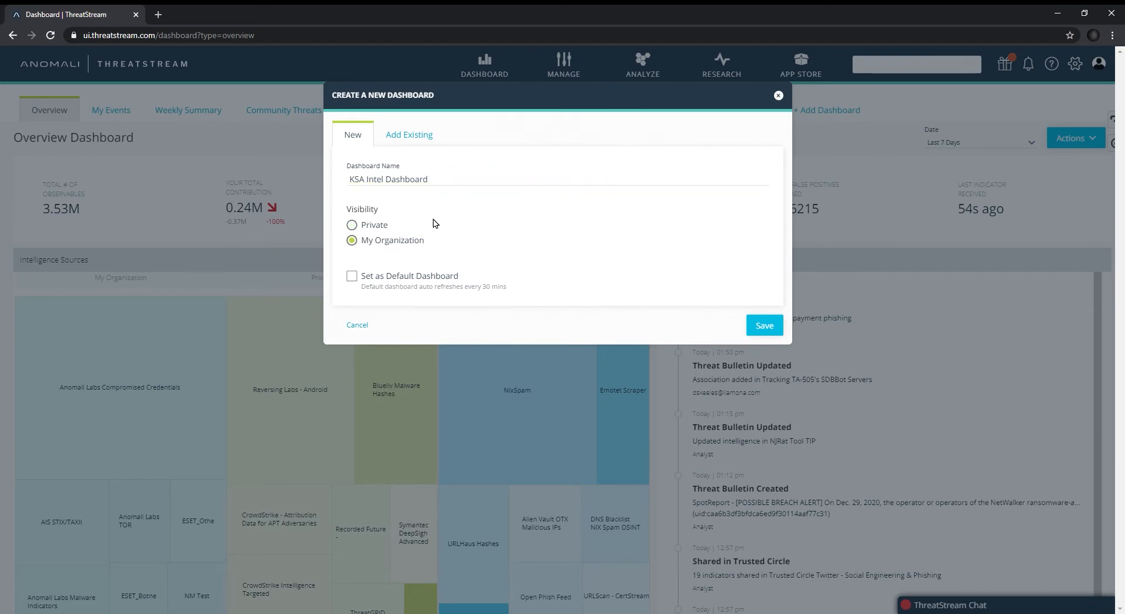
{"action": "left_click", "coordinate": [765, 327]}
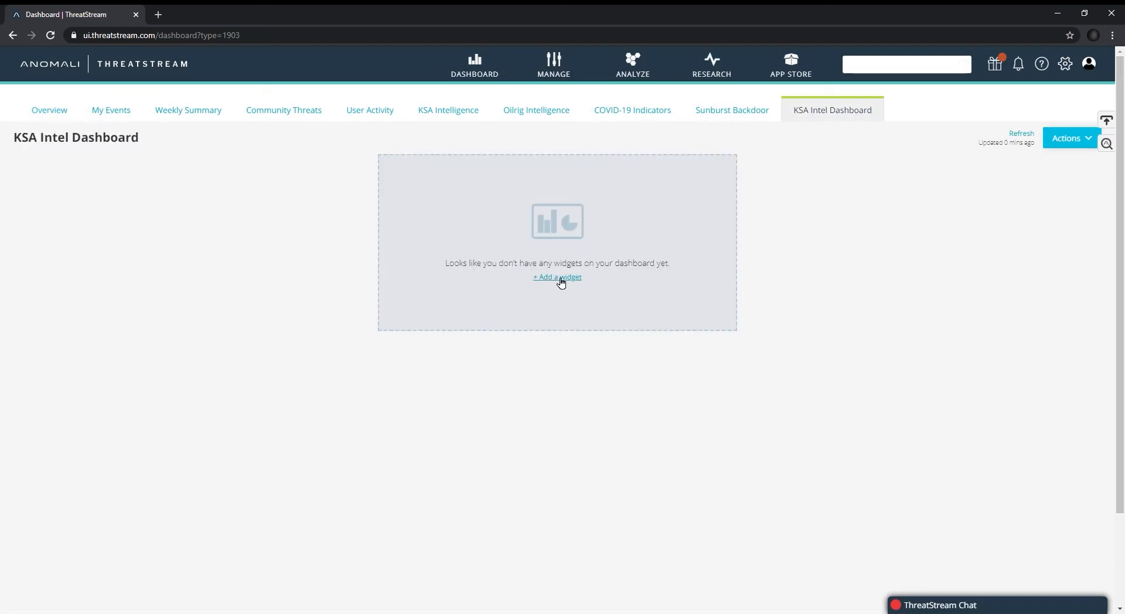
Start a saved-search widget on the empty dashboard, search the data sets for KSA and select KSA | Active Malware Domains.
{"action": "left_click", "coordinate": [559, 279]}
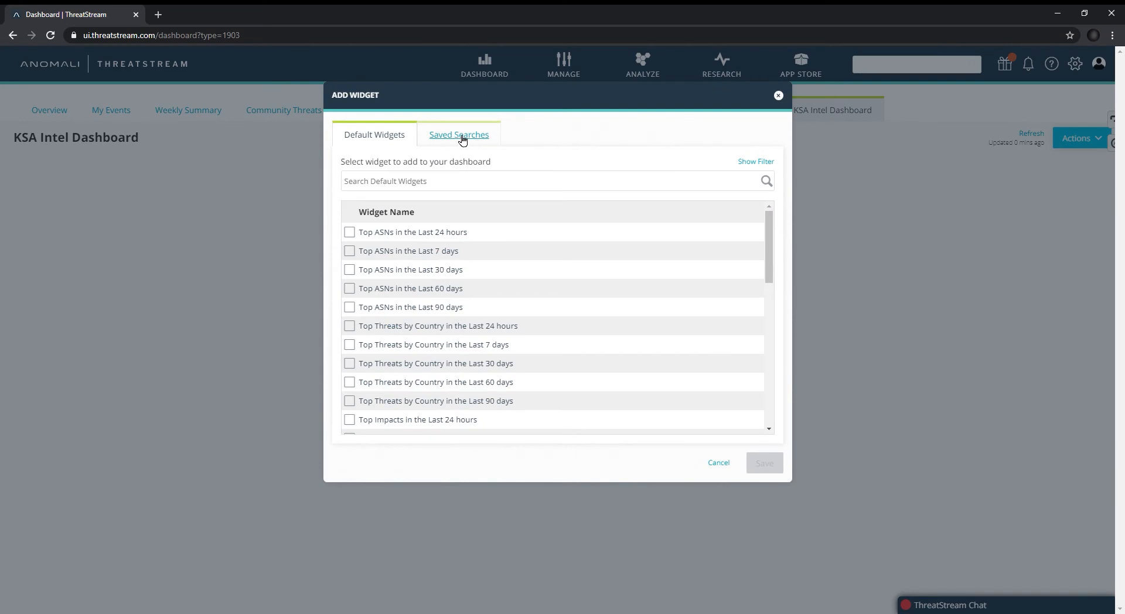
{"action": "left_click", "coordinate": [463, 137]}
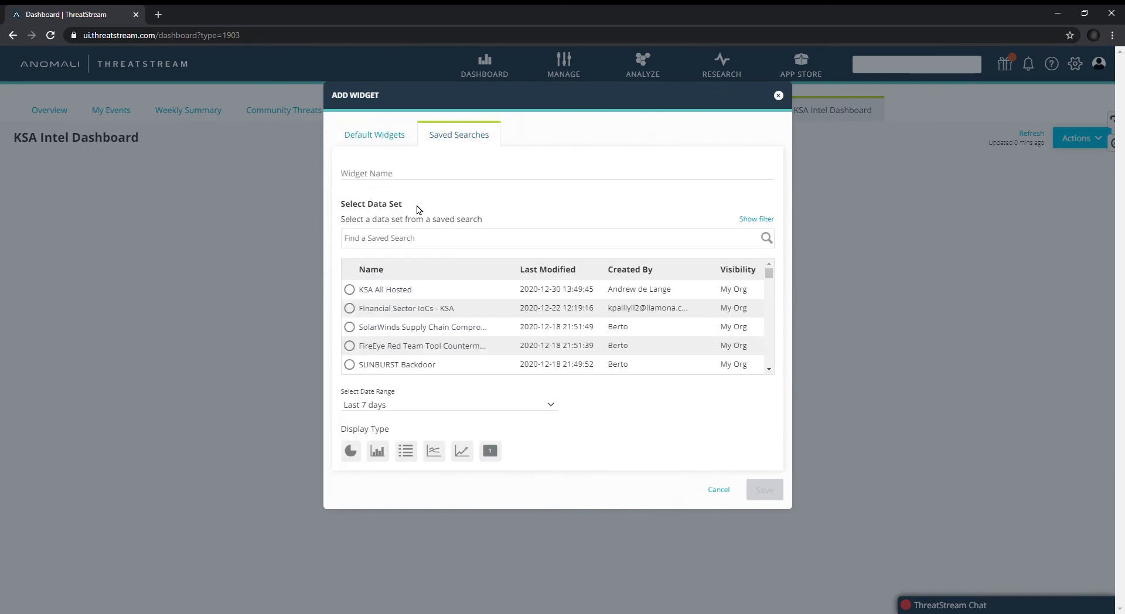
{"action": "type", "text": "KSA"}
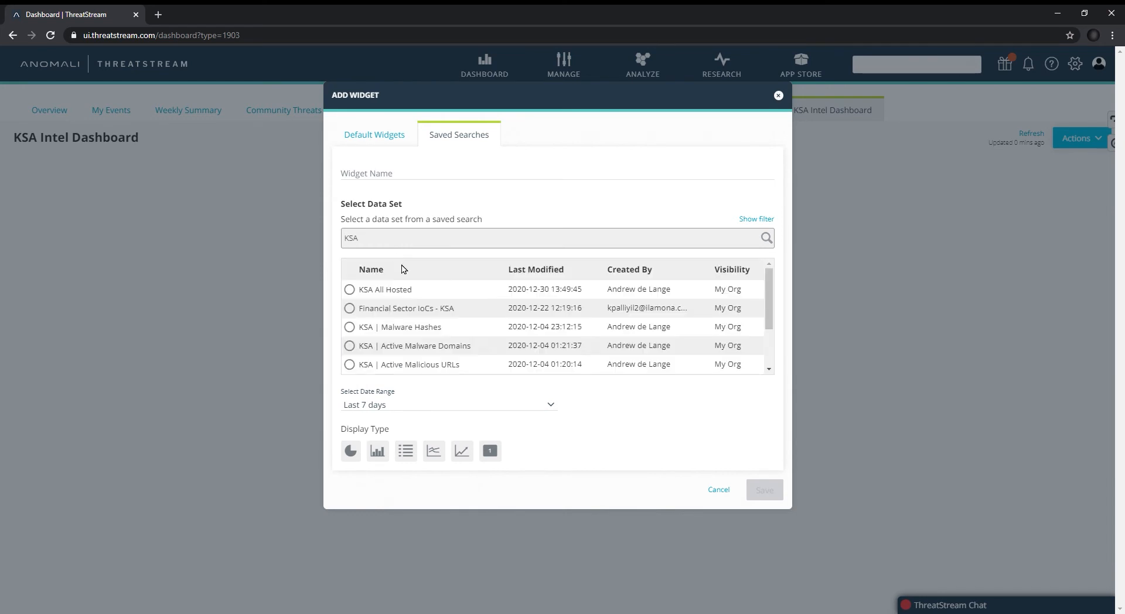
{"action": "scroll", "coordinate": [415, 321], "scroll_direction": "down", "scroll_amount": 2}
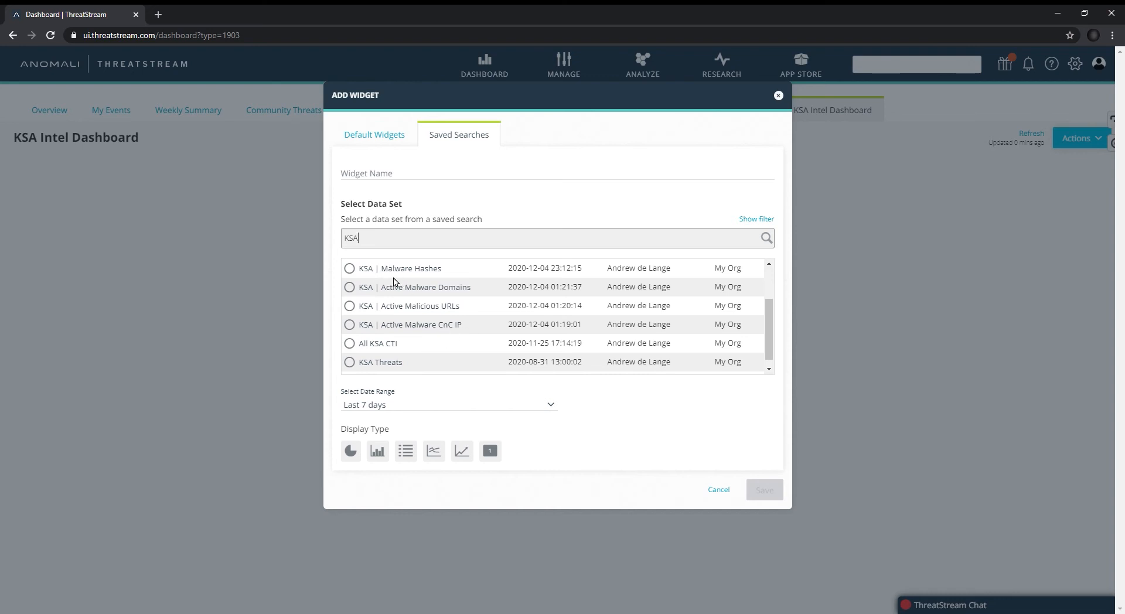
{"action": "left_click", "coordinate": [350, 287]}
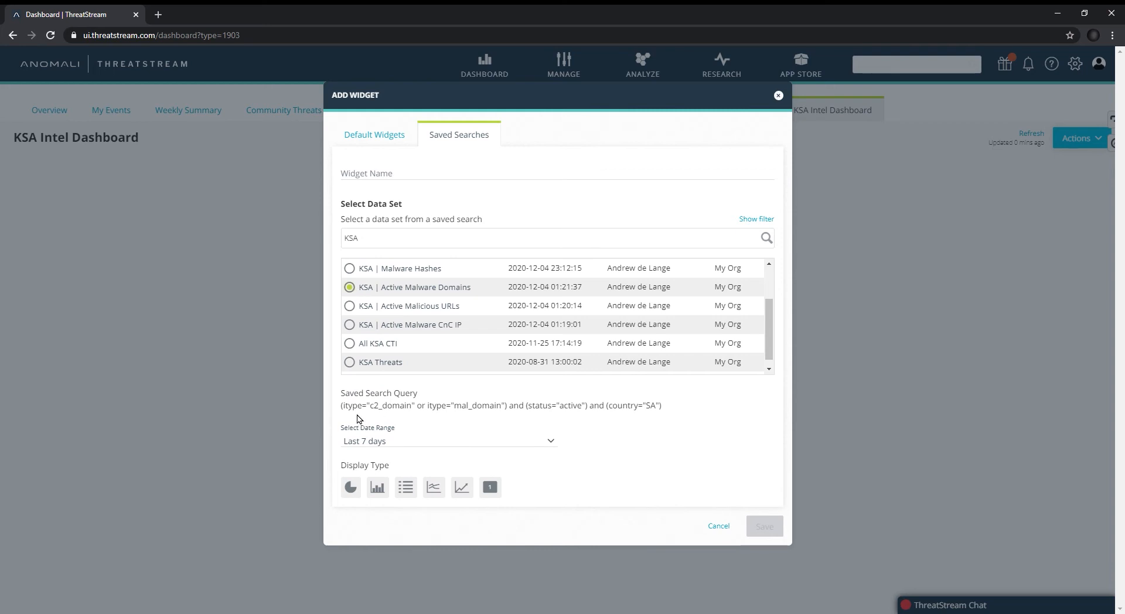
{"action": "left_click_drag", "start_coordinate": [342, 406], "coordinate": [665, 412]}
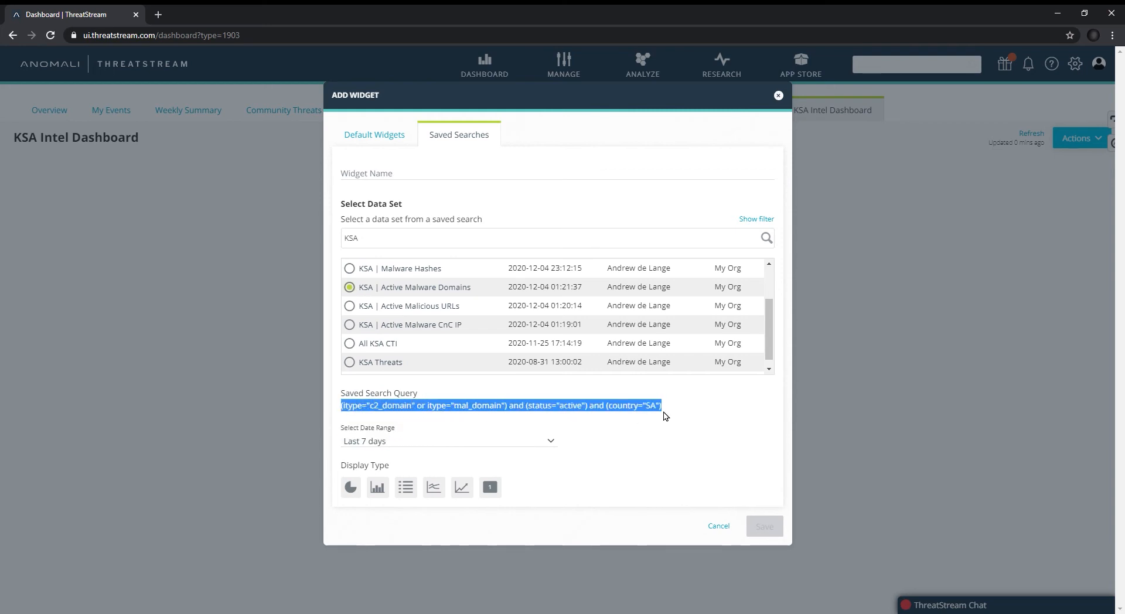
Set the widget's date range to Last 90 days and its display type to a single number on a Red background.
{"action": "left_click", "coordinate": [555, 443]}
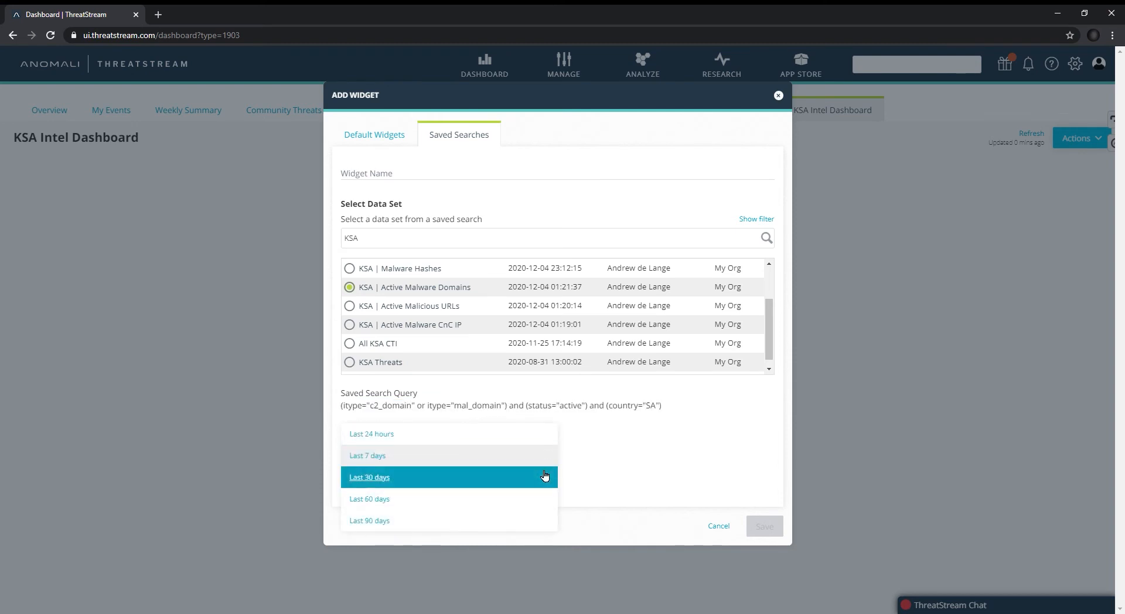
{"action": "left_click", "coordinate": [378, 520]}
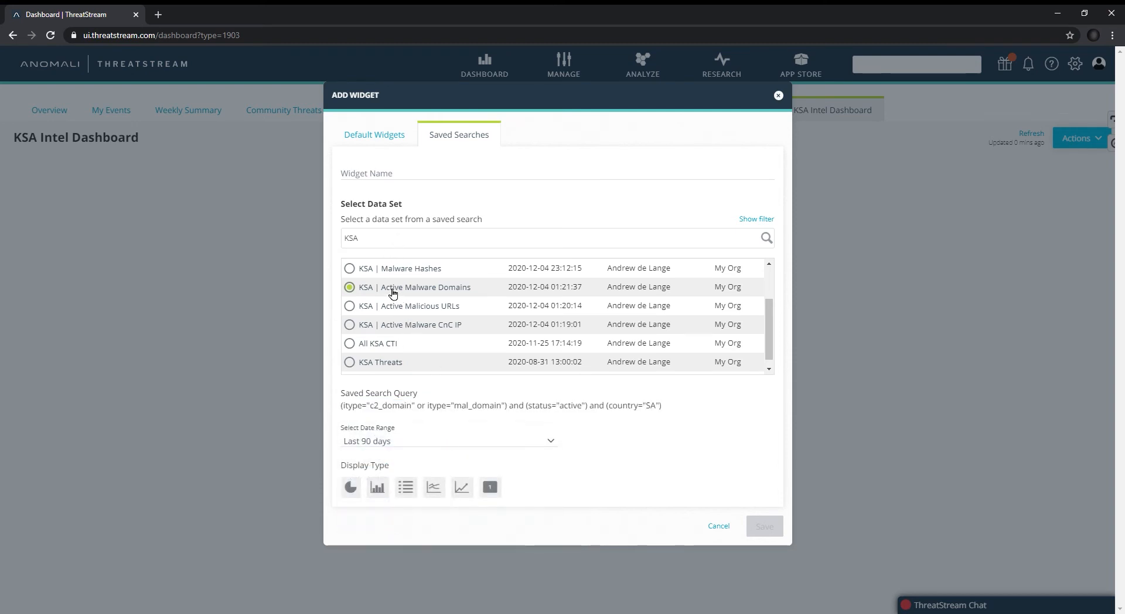
{"action": "left_click", "coordinate": [392, 181]}
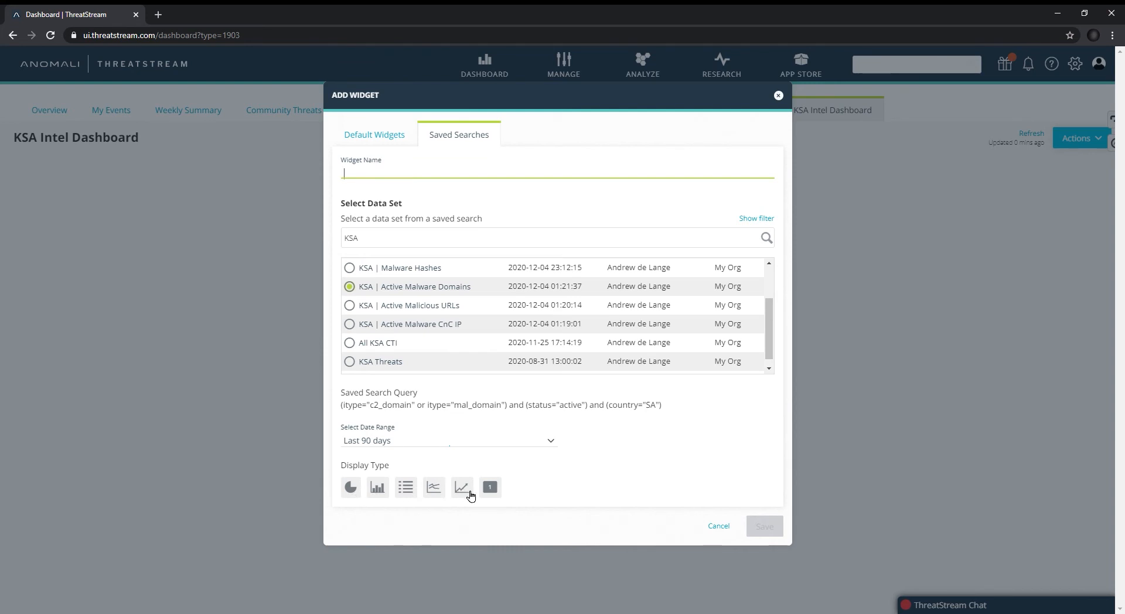
{"action": "left_click", "coordinate": [492, 489]}
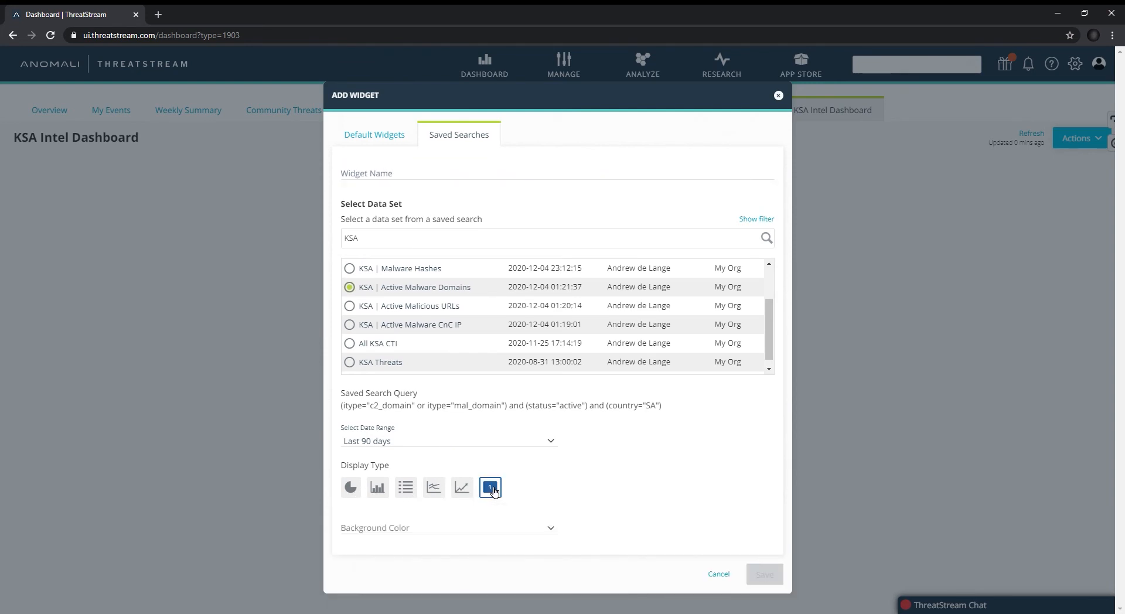
{"action": "left_click", "coordinate": [545, 528]}
{"action": "left_click", "coordinate": [389, 533]}
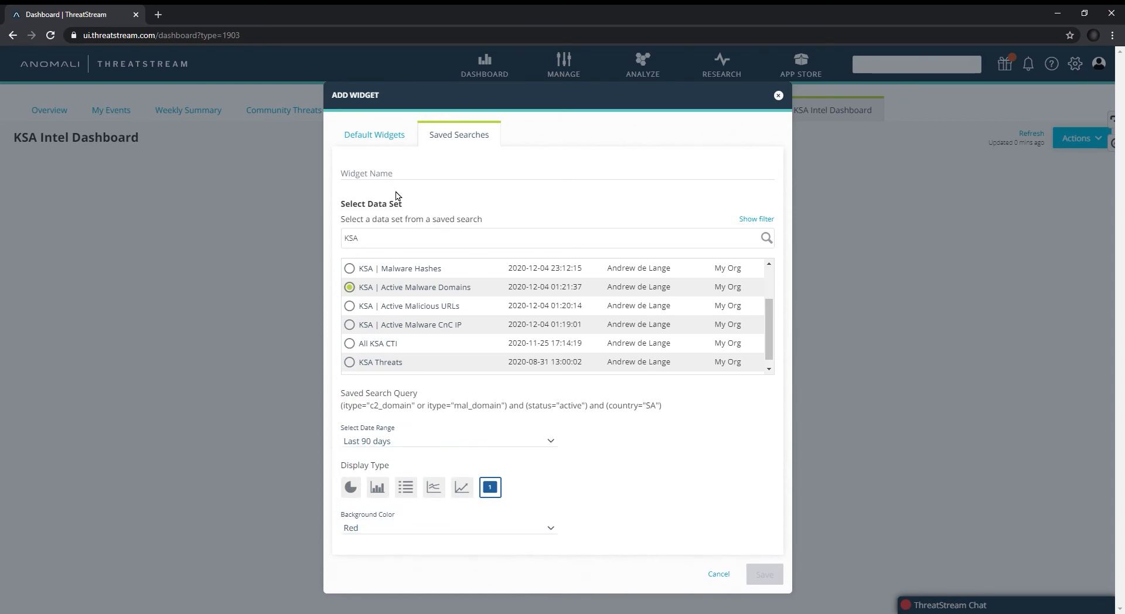
Name the widget ACTIVE MALWARE DOMAINS IN KSA OVER 90 DAYS and save it to the dashboard.
{"action": "left_click", "coordinate": [375, 172]}
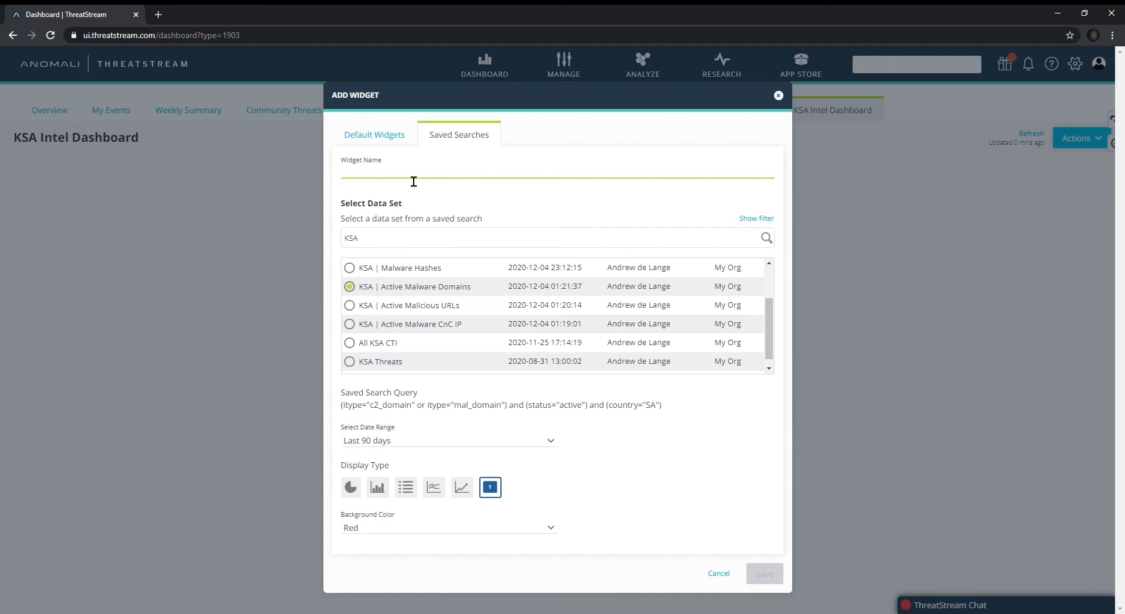
{"action": "type", "text": "A"}
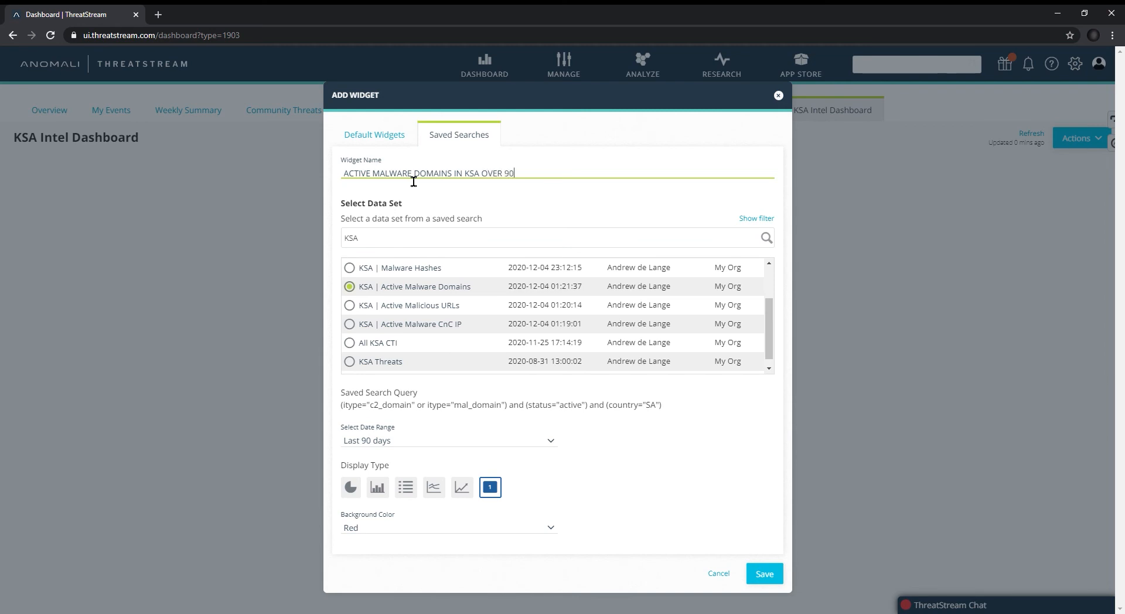
{"action": "type", "text": "AYS"}
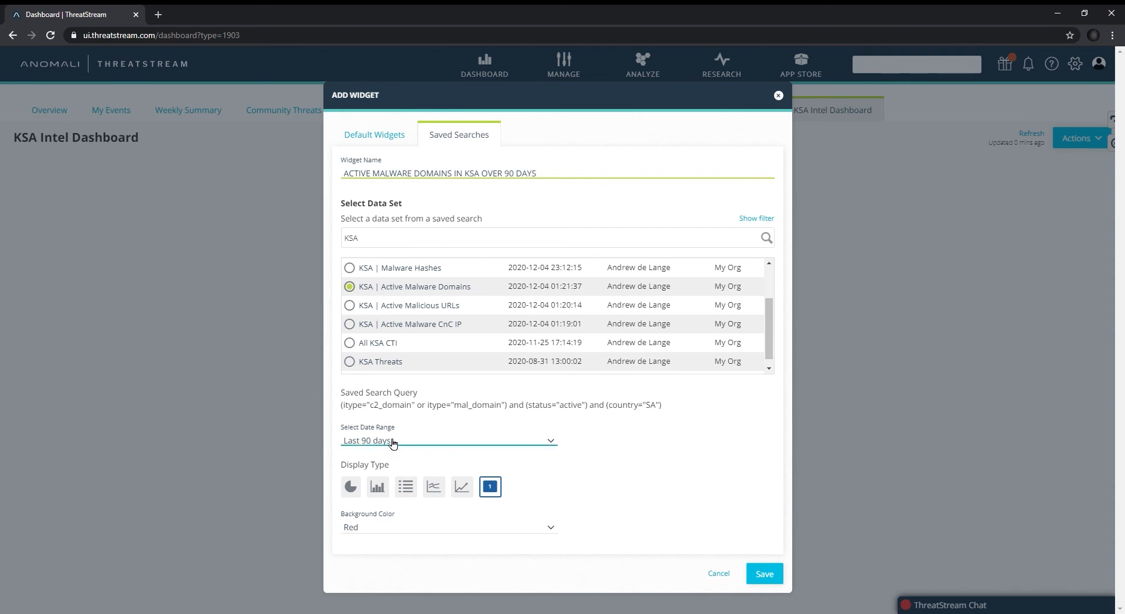
{"action": "left_click", "coordinate": [765, 574]}
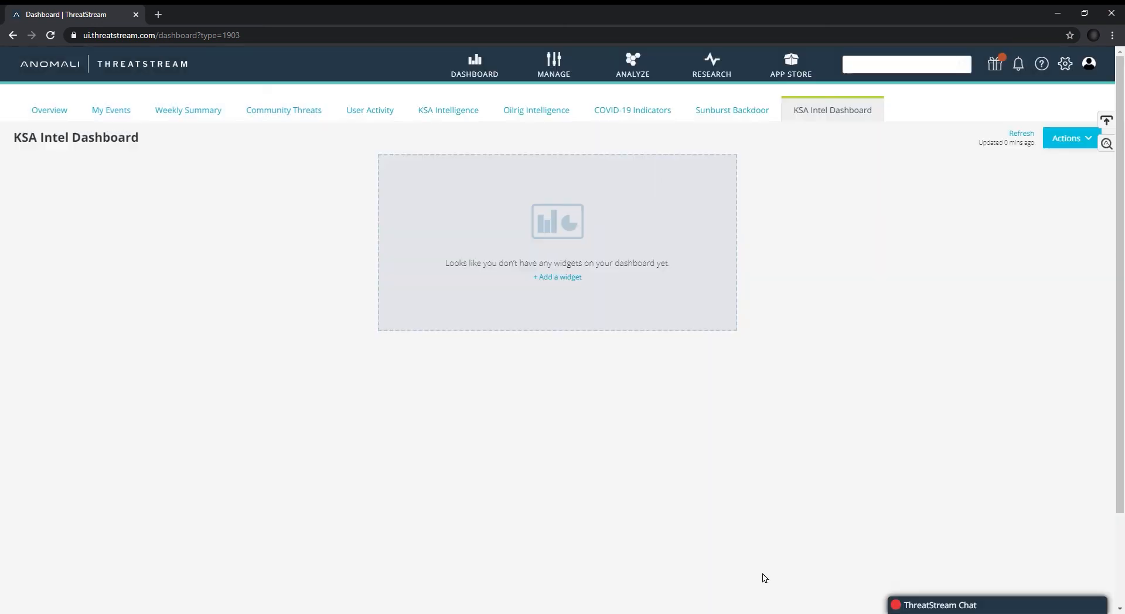
{"action": "scroll", "coordinate": [460, 459], "scroll_direction": "down", "scroll_amount": 2}
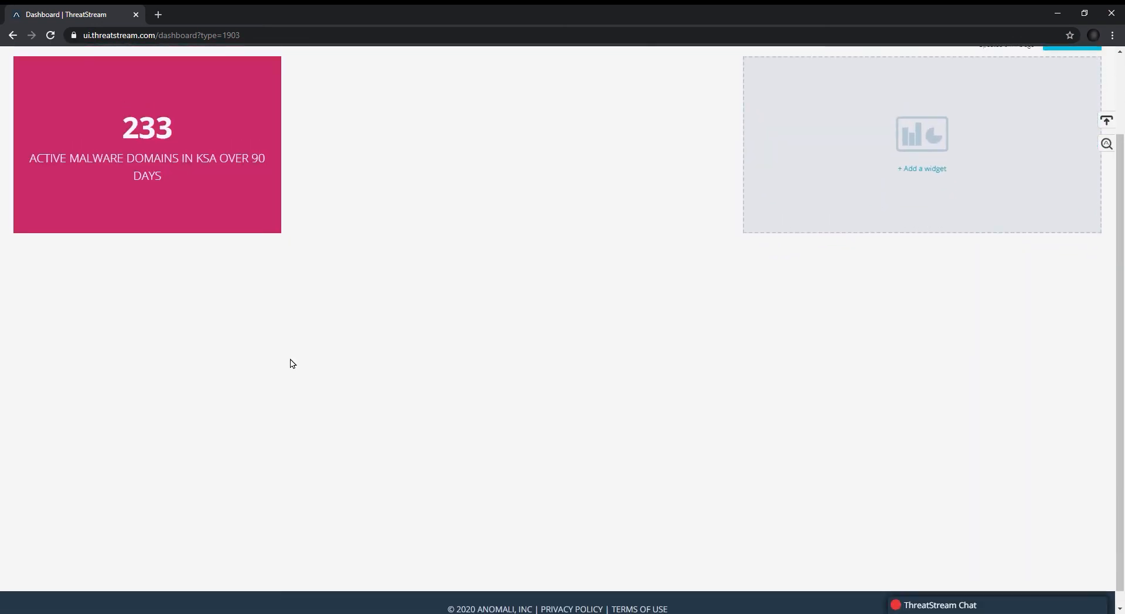
{"action": "scroll", "coordinate": [289, 363], "scroll_direction": "up", "scroll_amount": 2}
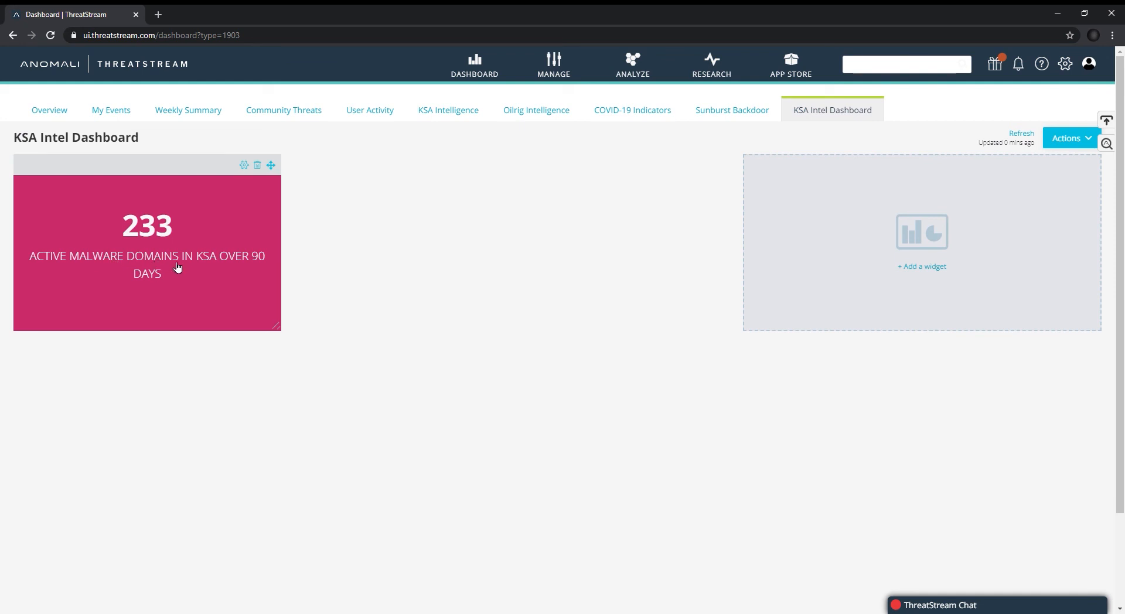
Start adding a second widget to the KSA Intel Dashboard, using a saved search as its source.
{"action": "left_click", "coordinate": [922, 267]}
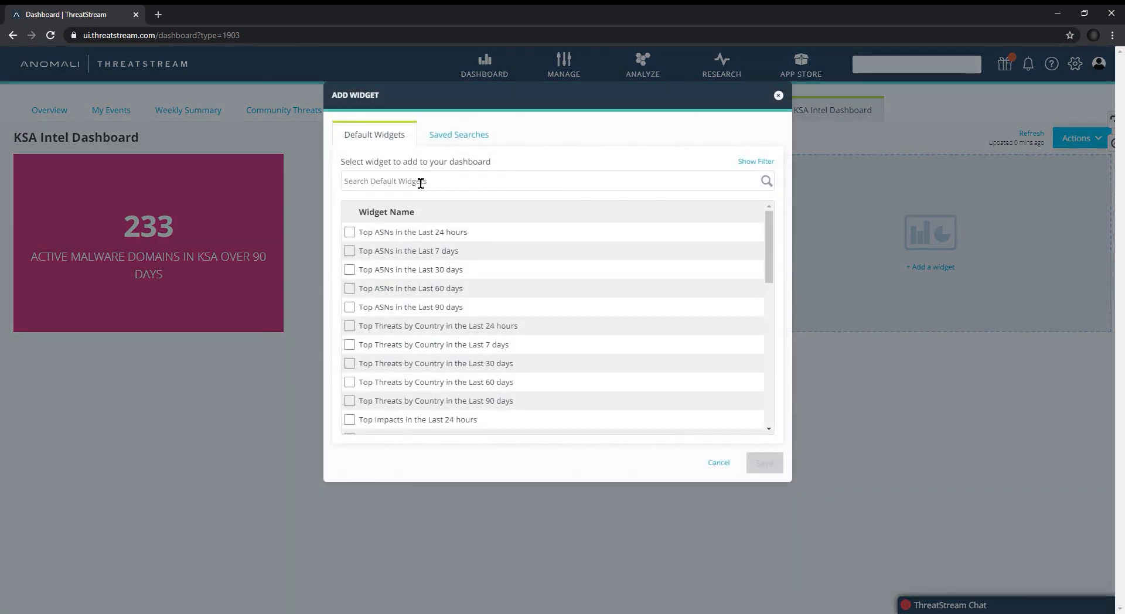
{"action": "left_click", "coordinate": [459, 139]}
{"action": "left_click", "coordinate": [405, 177]}
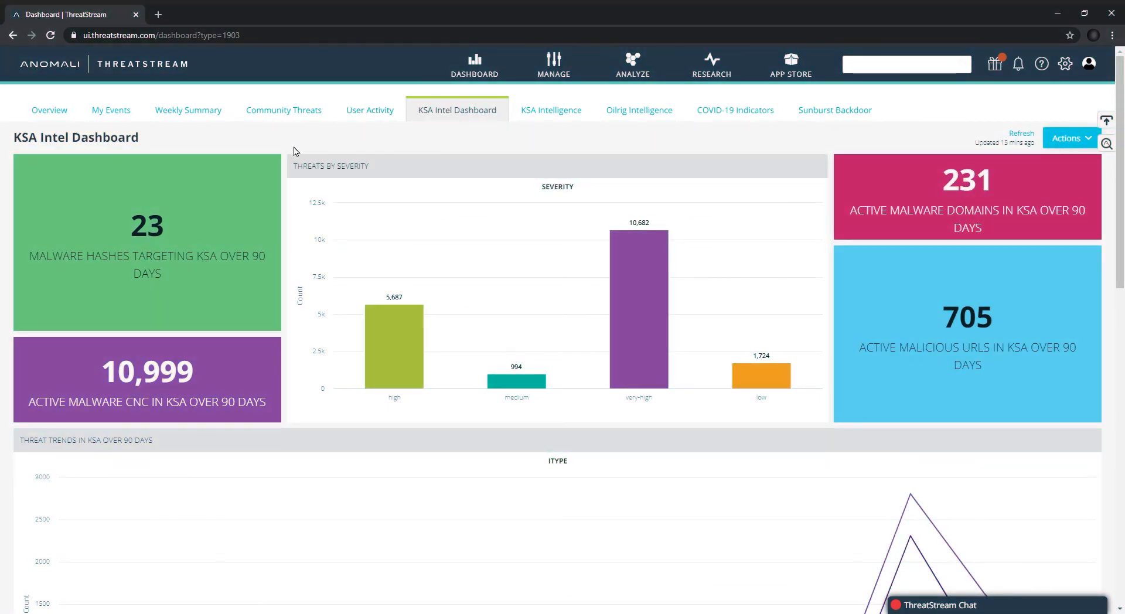
Examine the KSA Intel Dashboard's charts for threats by severity, threat trends over 90 days and threats by type.
{"action": "mouse_move", "coordinate": [393, 329]}
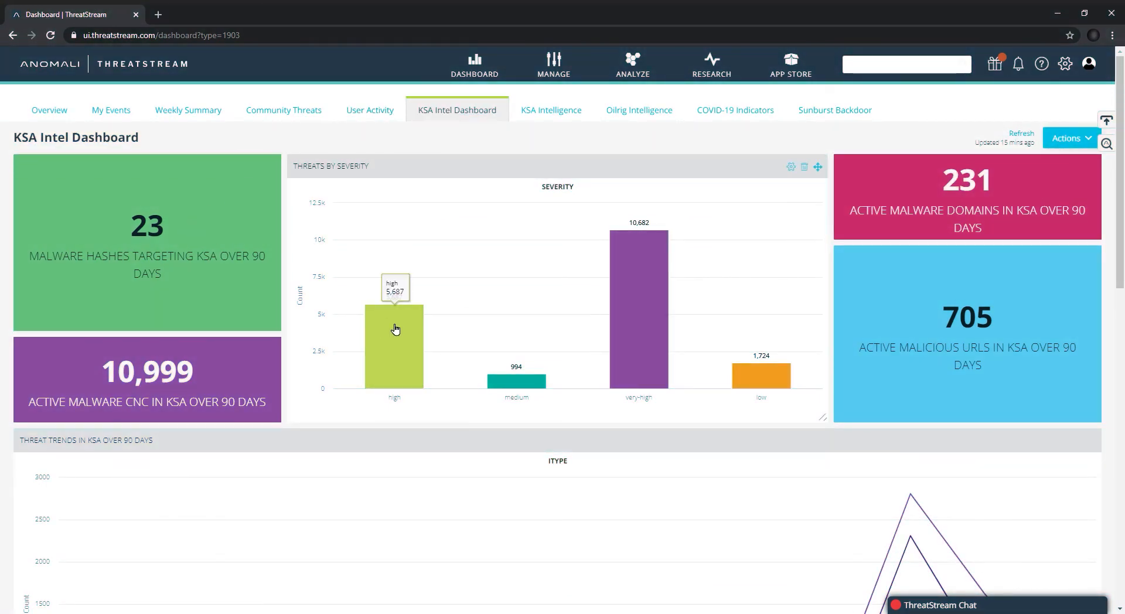
{"action": "mouse_move", "coordinate": [629, 320]}
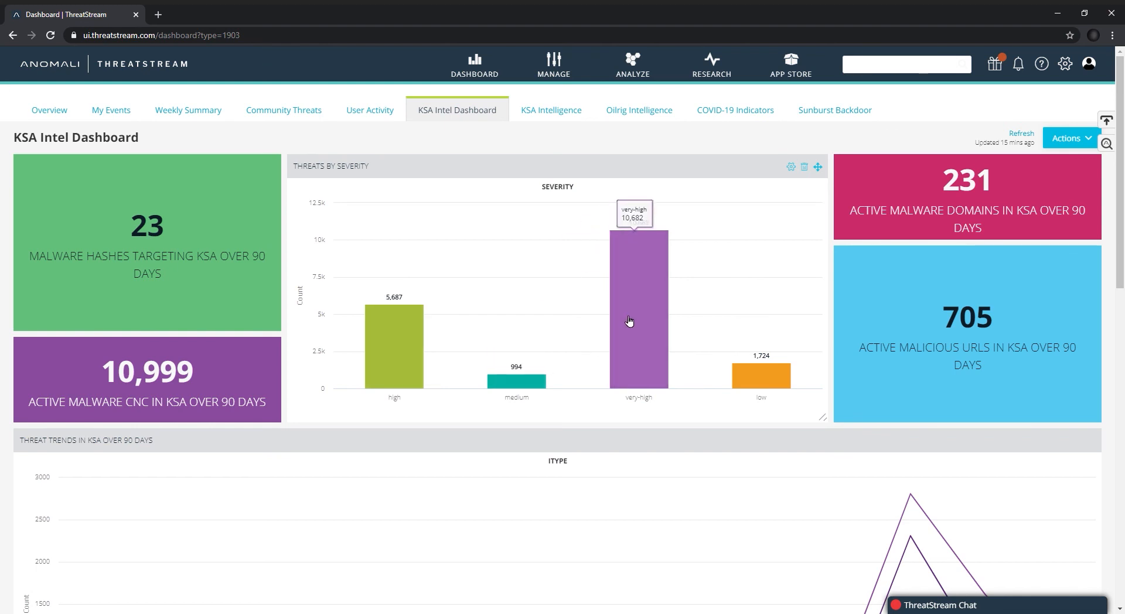
{"action": "scroll", "coordinate": [633, 447], "scroll_direction": "down", "scroll_amount": 3}
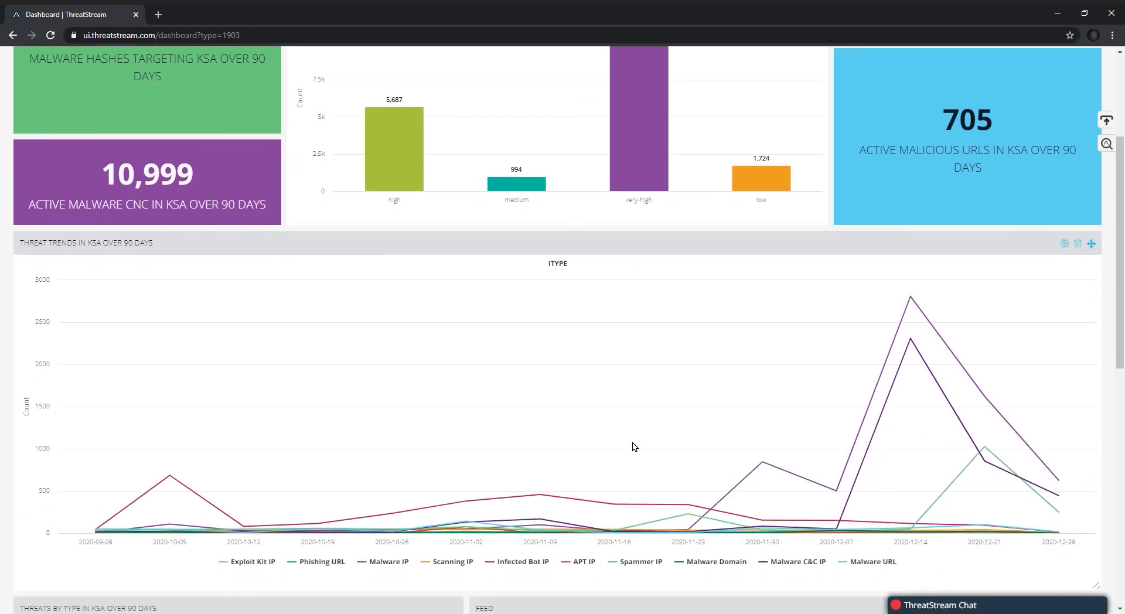
{"action": "mouse_move", "coordinate": [914, 262]}
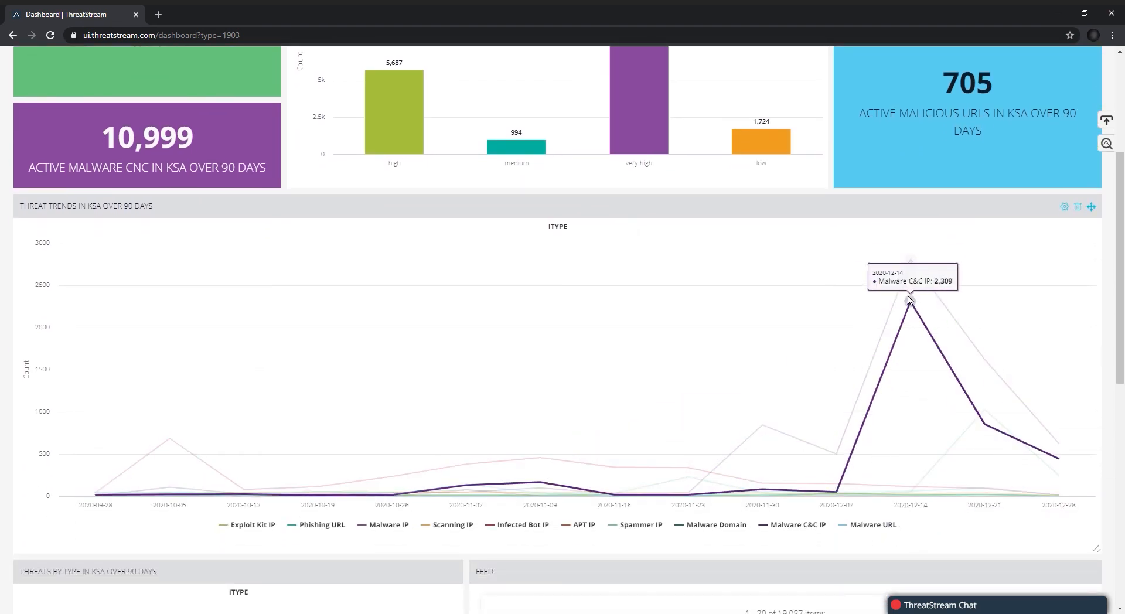
{"action": "mouse_move", "coordinate": [971, 425]}
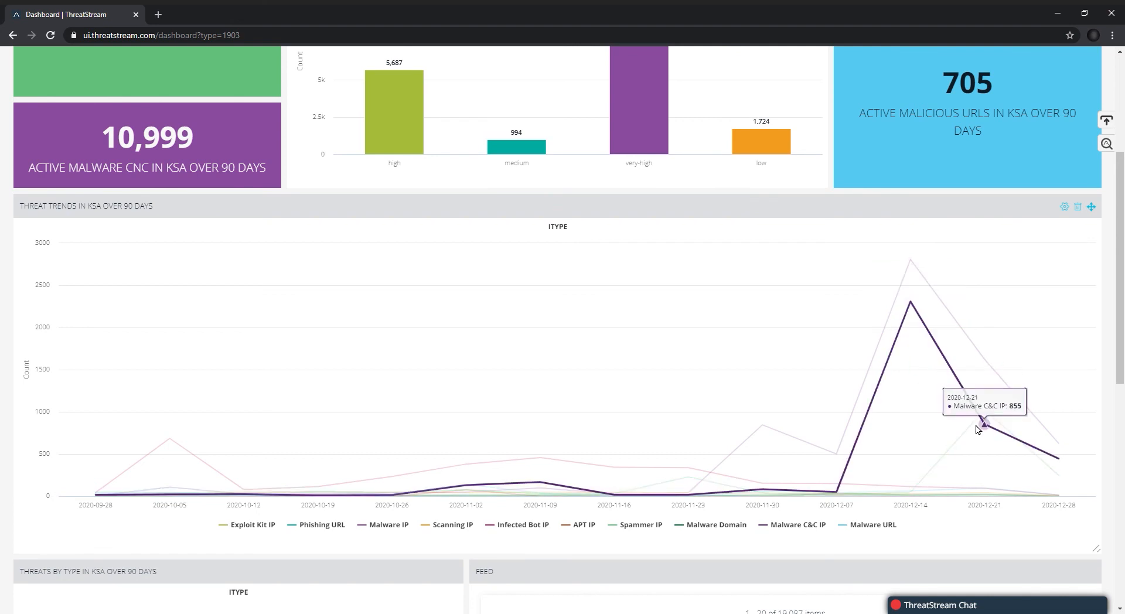
{"action": "mouse_move", "coordinate": [928, 483]}
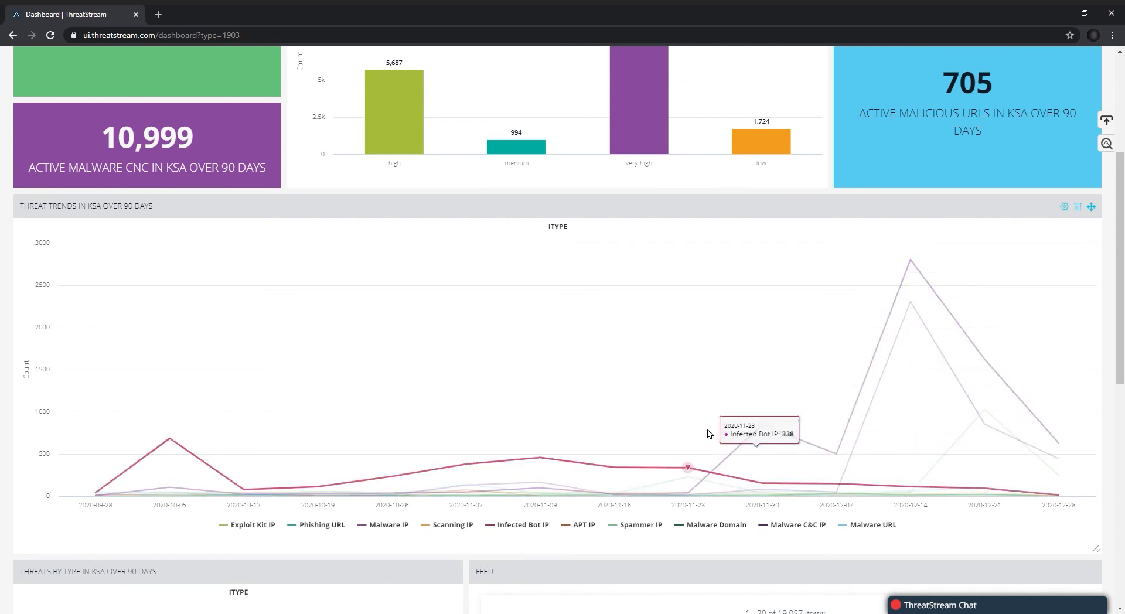
{"action": "scroll", "coordinate": [711, 431], "scroll_direction": "down", "scroll_amount": 7}
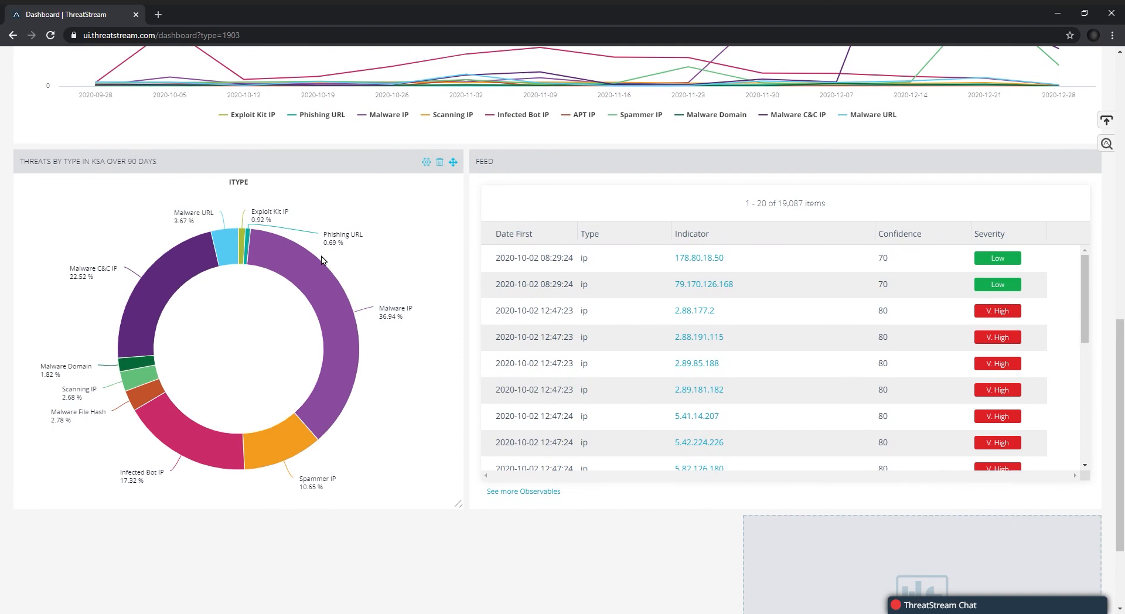
{"action": "mouse_move", "coordinate": [317, 269]}
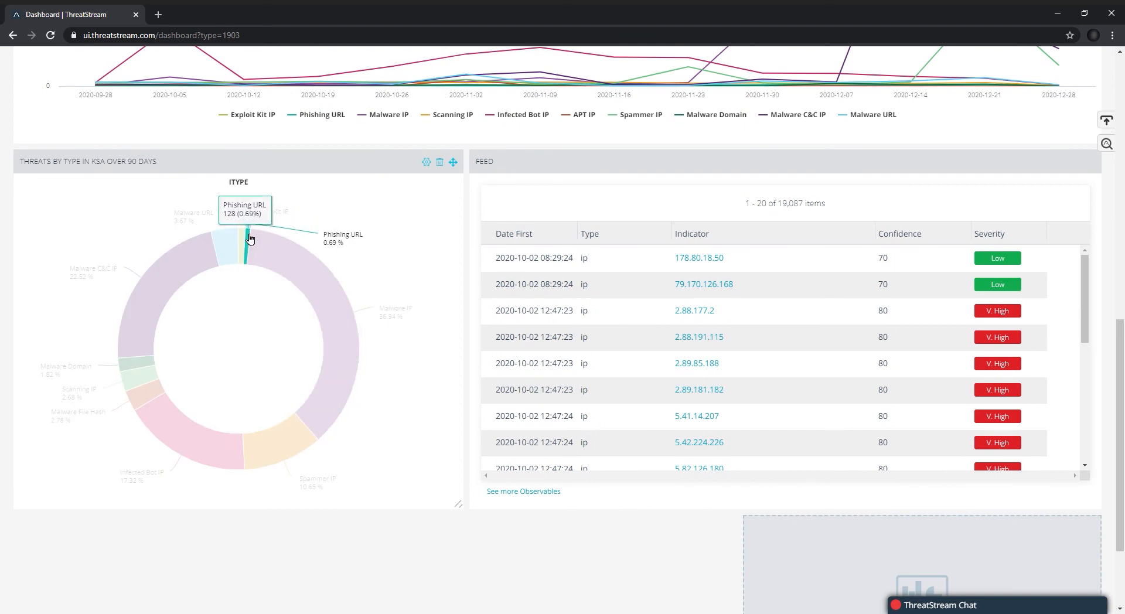
{"action": "mouse_move", "coordinate": [233, 241]}
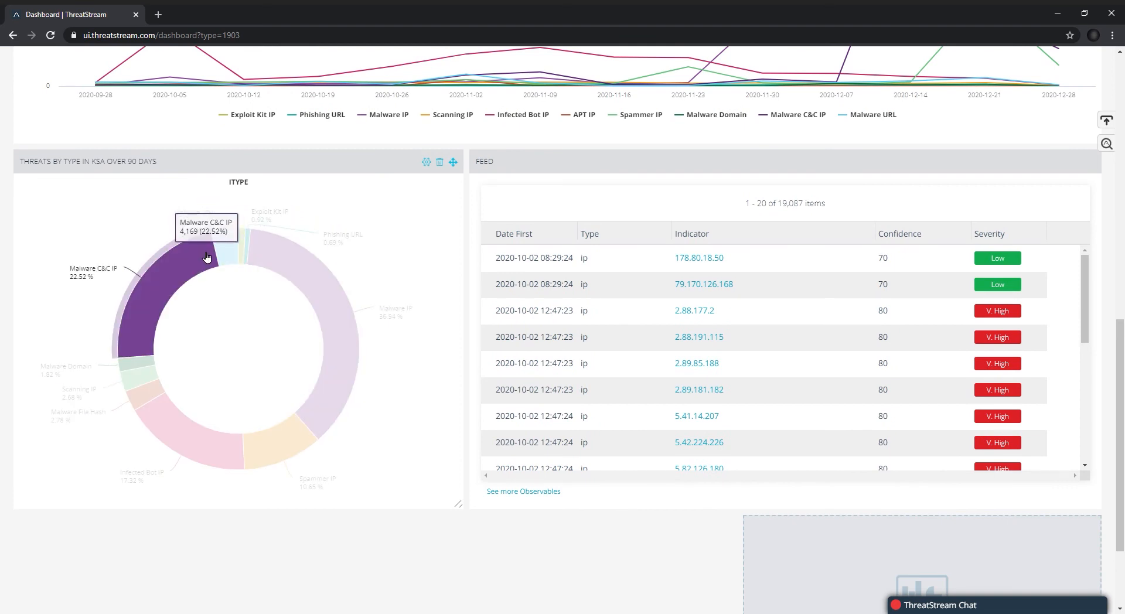
{"action": "mouse_move", "coordinate": [319, 407]}
{"action": "mouse_move", "coordinate": [351, 345]}
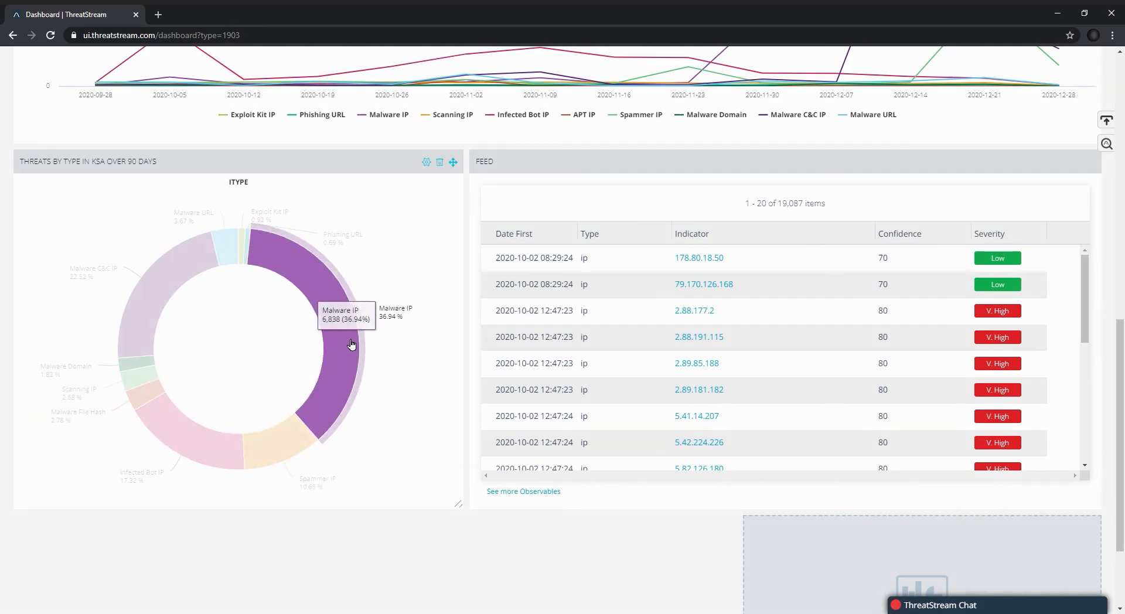